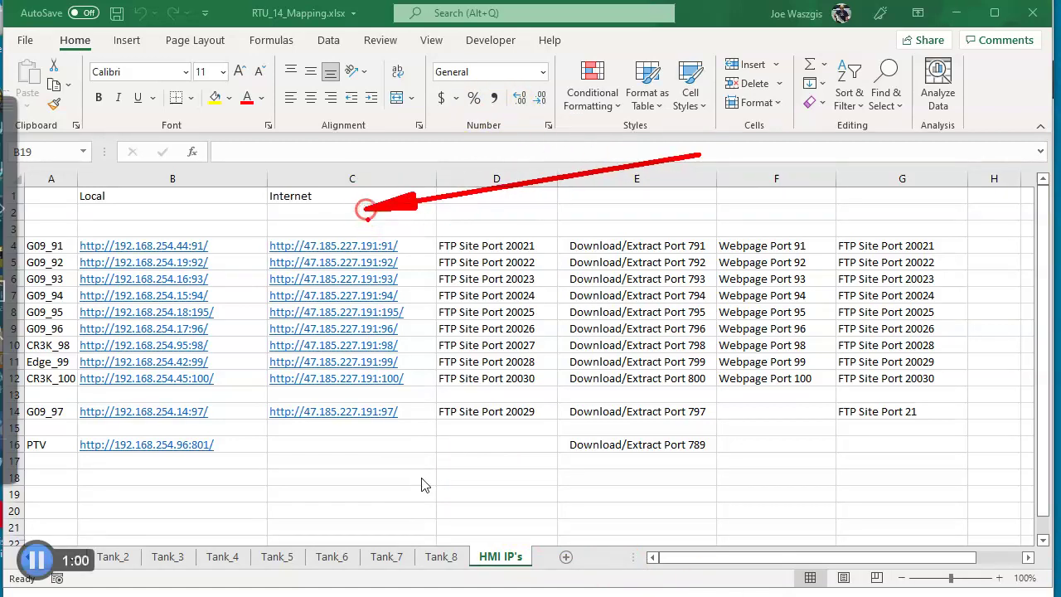
mouse_move(366, 211)
left_mouse_down()
mouse_move(278, 226)
mouse_move(253, 267)
mouse_move(236, 380)
mouse_move(242, 432)
mouse_move(278, 455)
mouse_move(389, 455)
mouse_move(428, 248)
mouse_move(421, 213)
mouse_move(377, 212)
left_mouse_up()
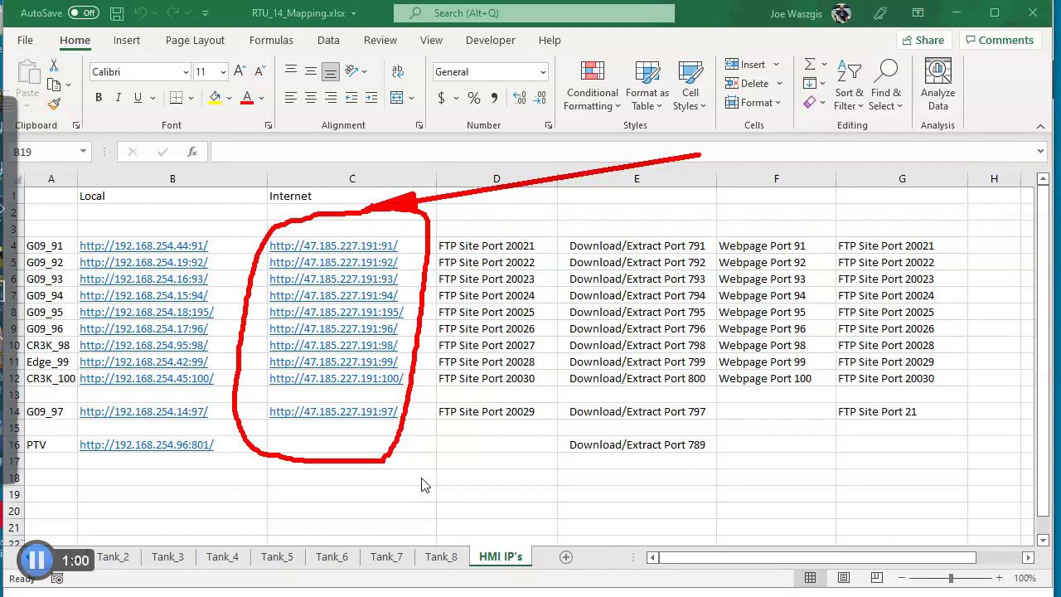
mouse_move(305, 150)
left_mouse_down()
mouse_move(180, 225)
mouse_move(88, 227)
mouse_move(61, 298)
mouse_move(51, 426)
mouse_move(179, 450)
mouse_move(231, 320)
mouse_move(206, 229)
mouse_move(131, 218)
left_mouse_up()
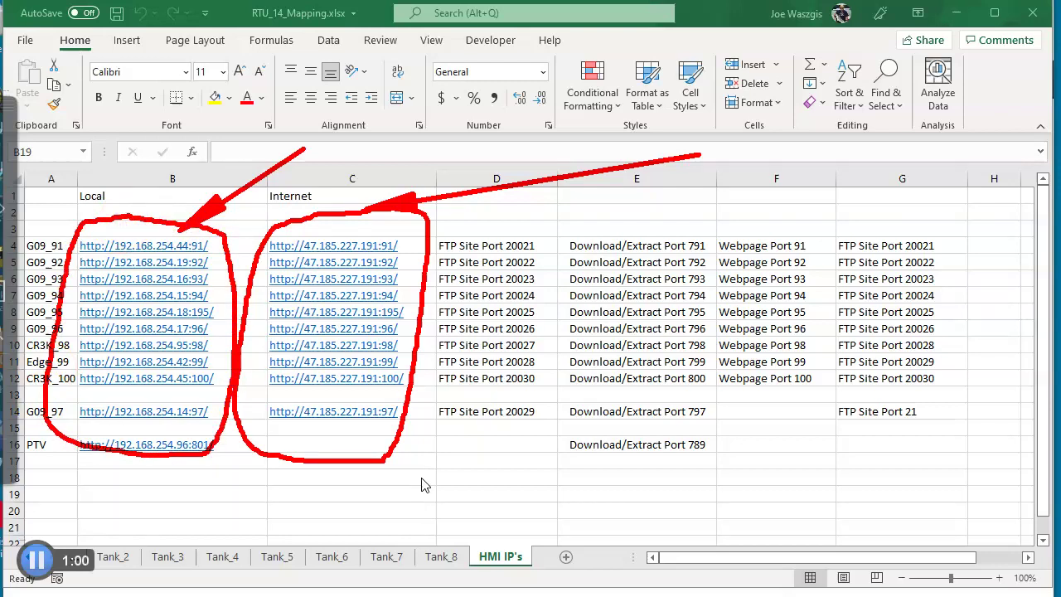
key("Escape")
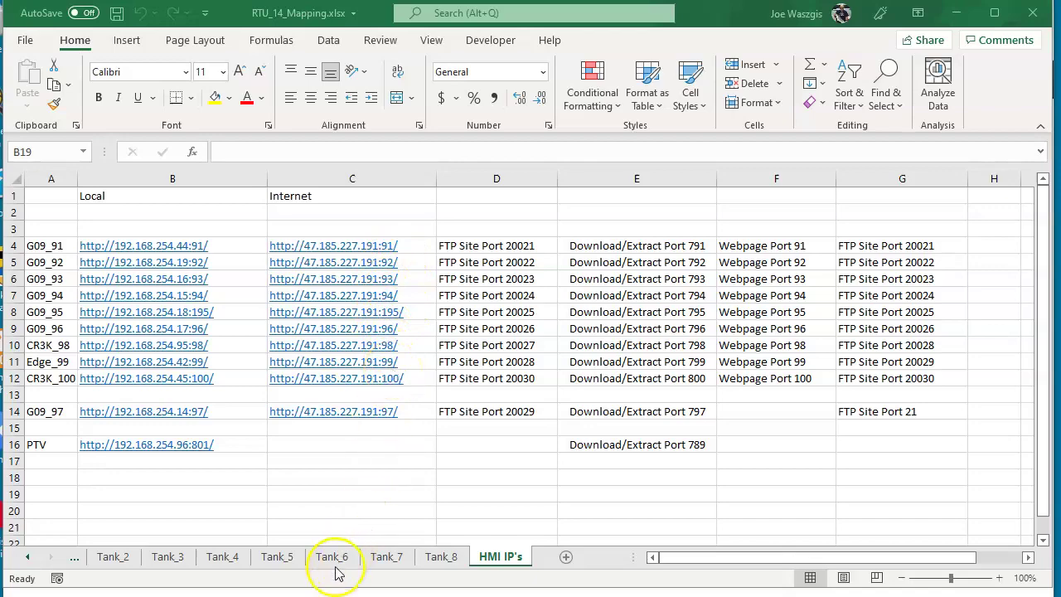
Open the #91 HMI's Remote View in Chrome, then return to the Excel port-mapping workbook.
left_click(336, 596)
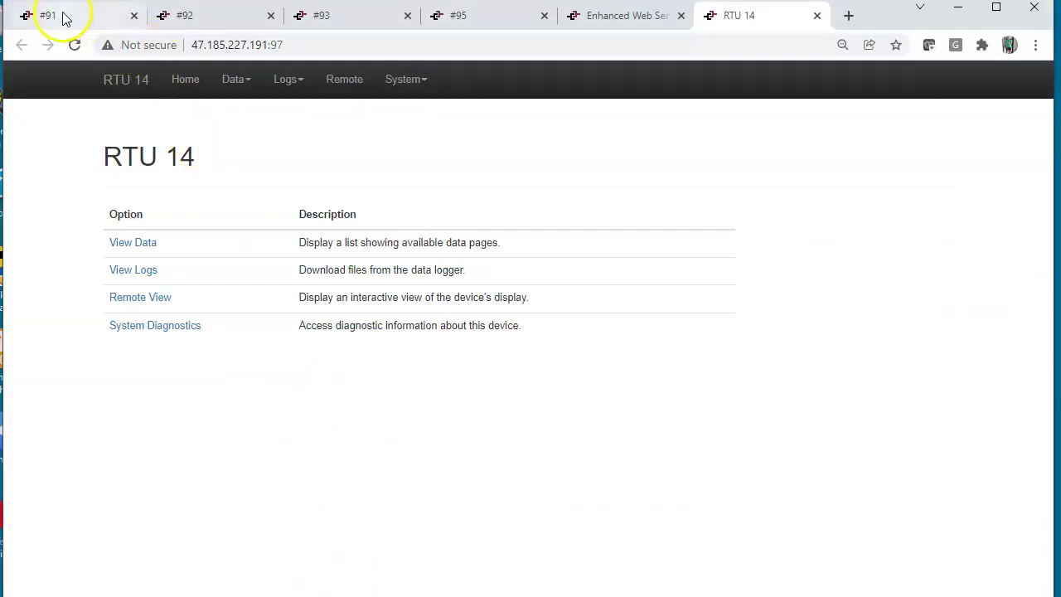
left_click(48, 15)
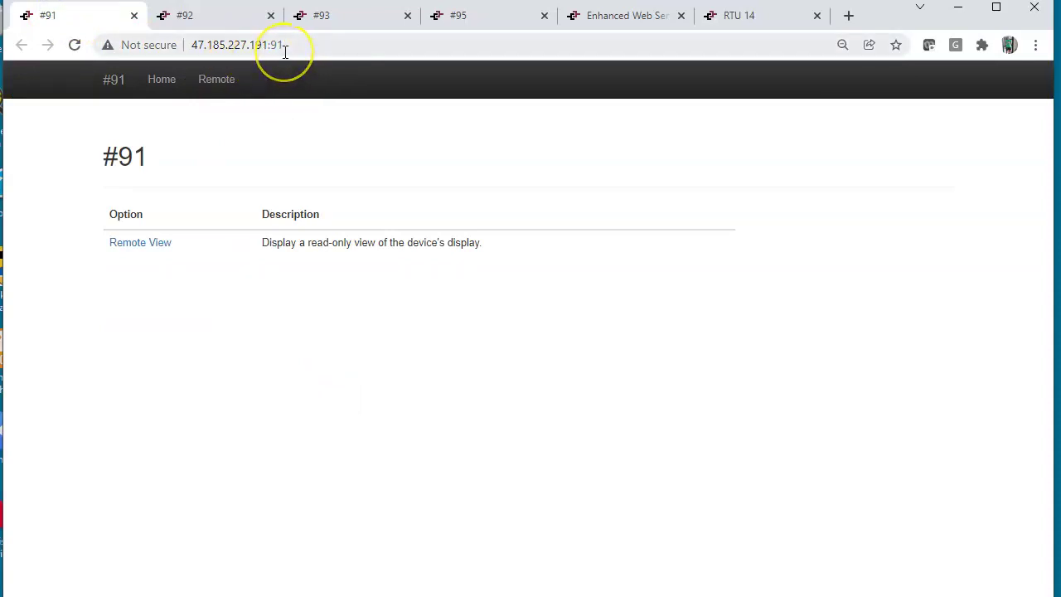
left_click(154, 247)
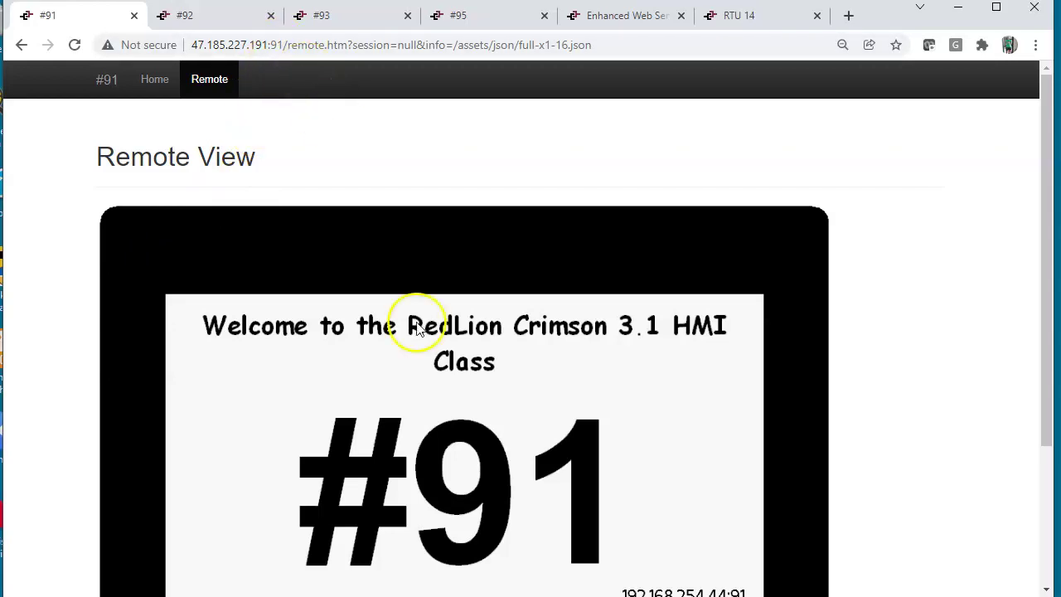
left_click(604, 595)
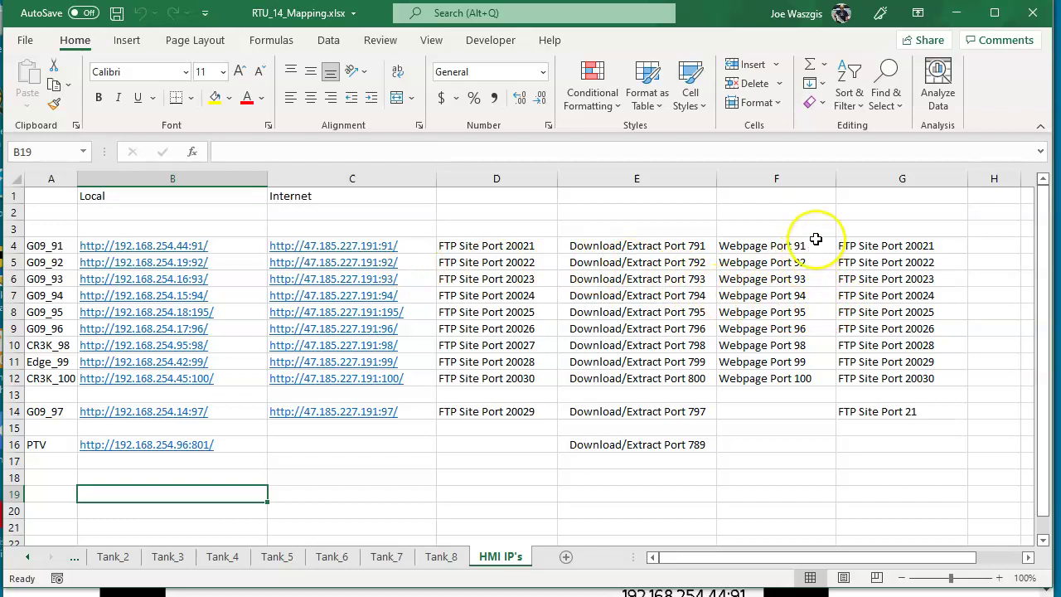
mouse_move(762, 507)
left_mouse_down()
mouse_move(760, 267)
mouse_move(705, 254)
mouse_move(817, 245)
mouse_move(728, 273)
left_mouse_up()
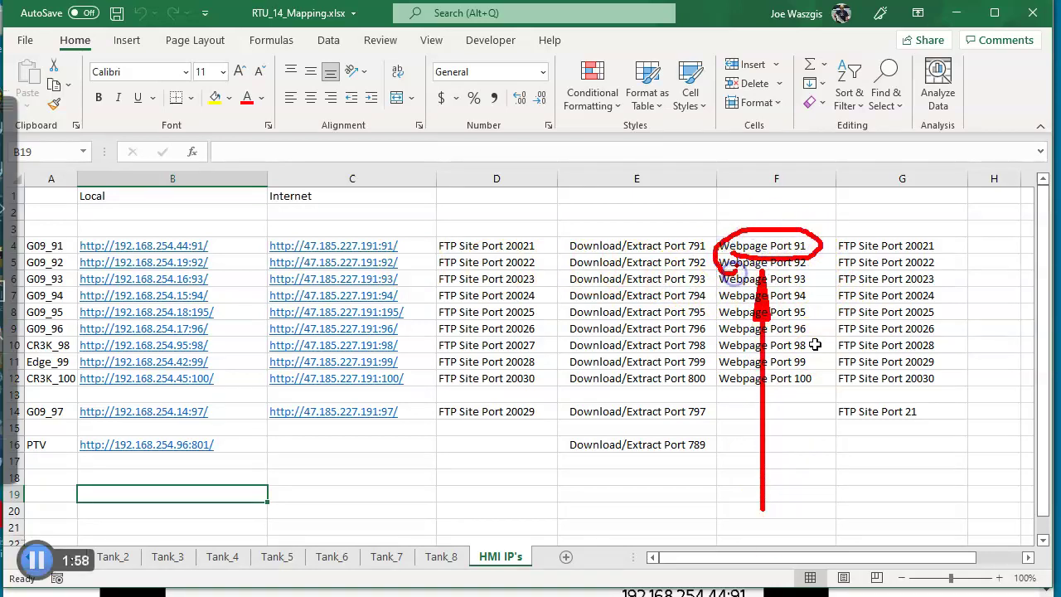
left_click_drag(1018, 457, 711, 253)
left_click_drag(655, 489, 679, 257)
mouse_move(596, 251)
left_mouse_down()
mouse_move(705, 249)
mouse_move(677, 224)
mouse_move(586, 234)
mouse_move(590, 263)
left_mouse_up()
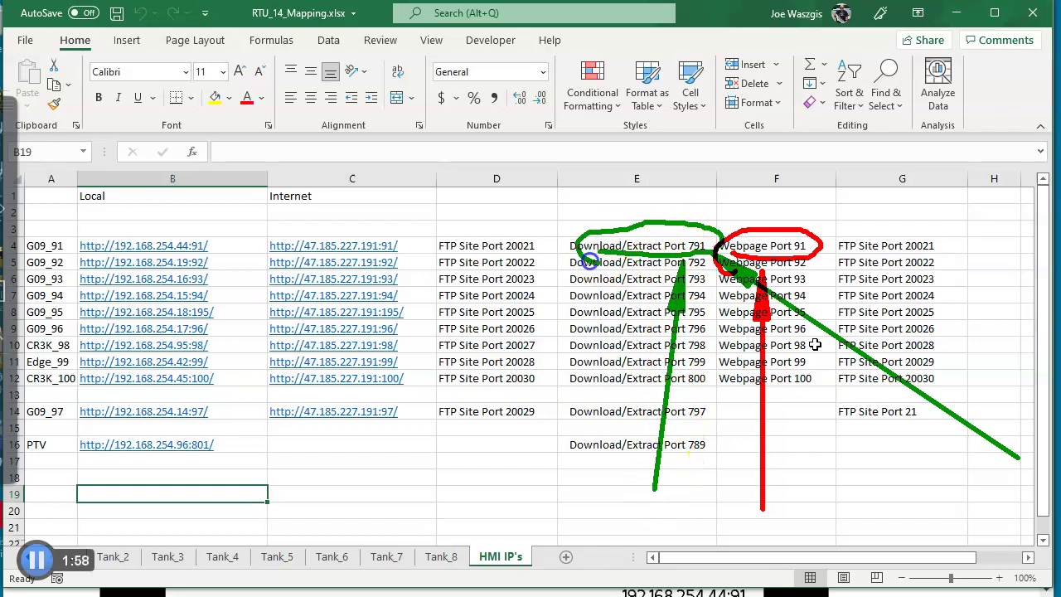
key("Escape")
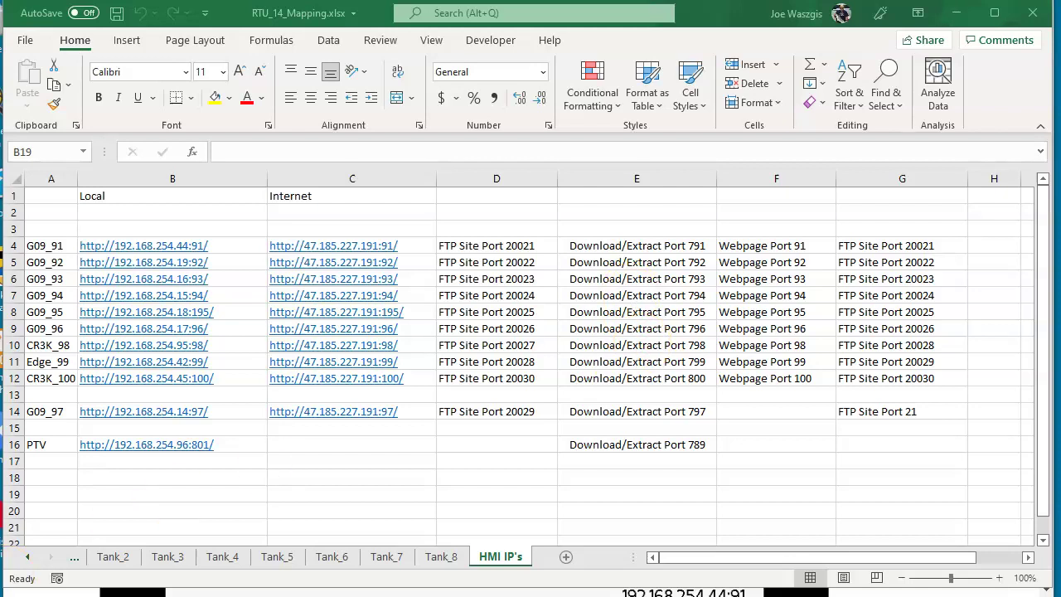
key("super")
Launch Crimson 3.1 maximized, verify Gold Build 3125.003 in Help > About, then select Network.
left_click(355, 445)
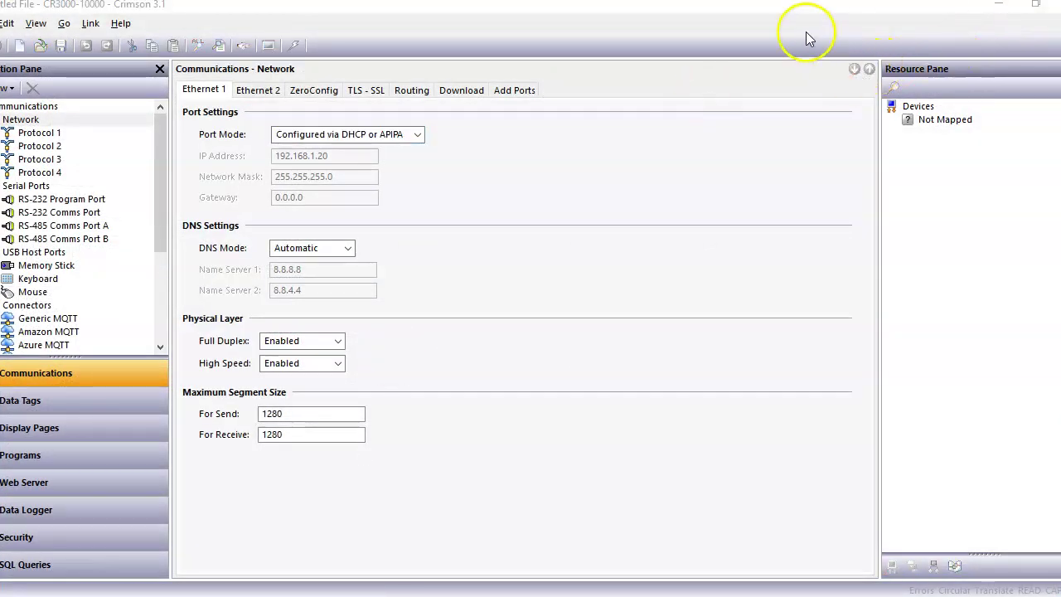
left_click(1035, 8)
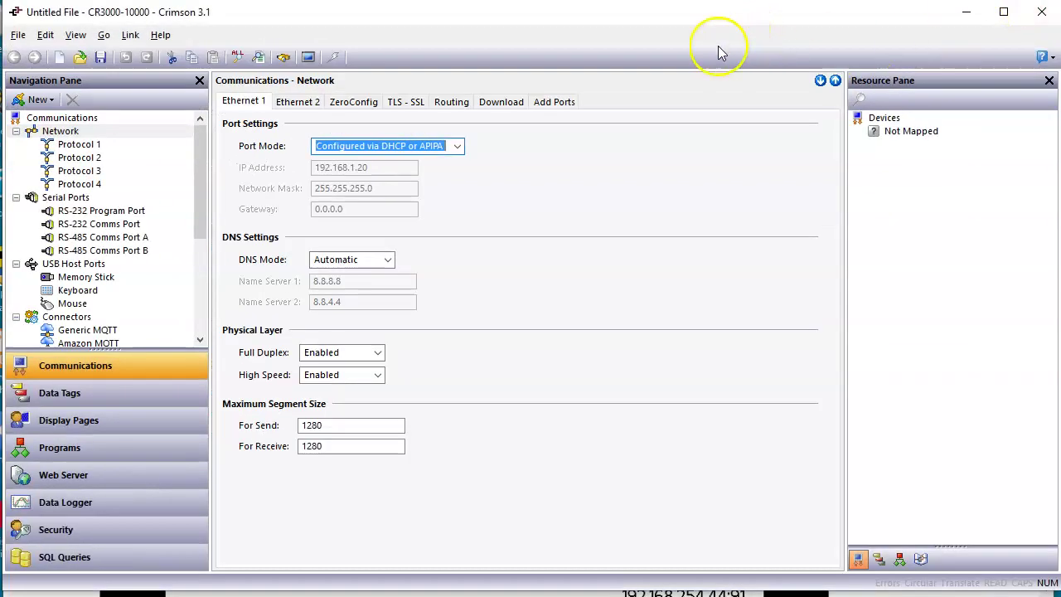
left_click(159, 36)
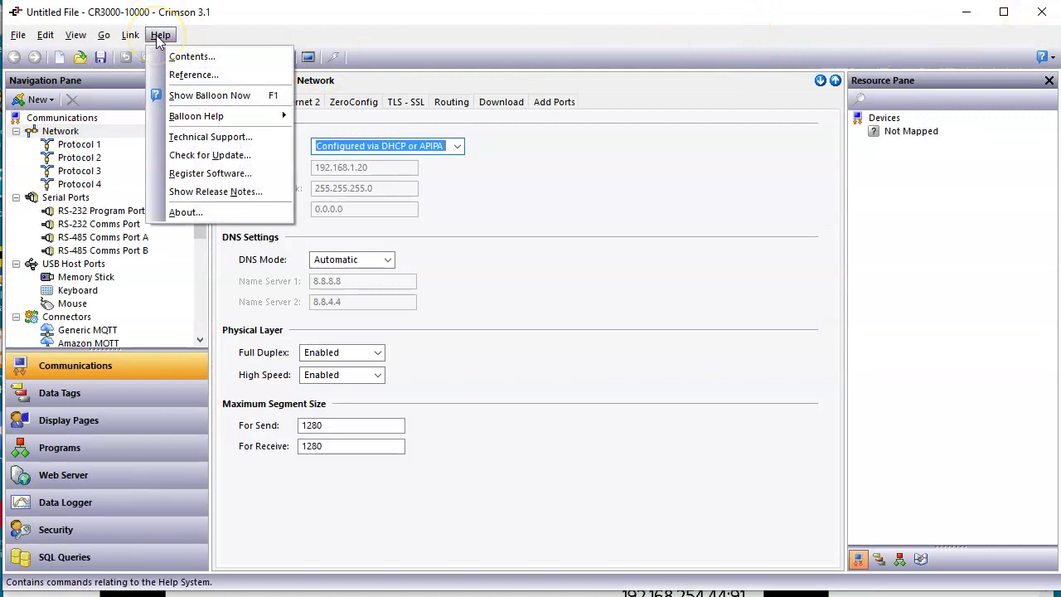
left_click(201, 213)
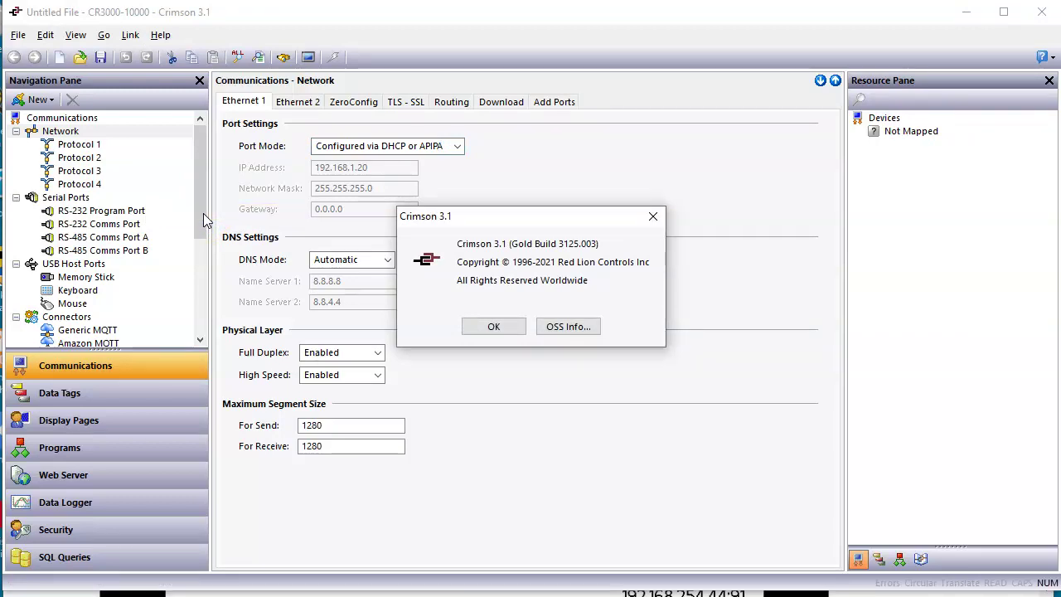
left_click(489, 328)
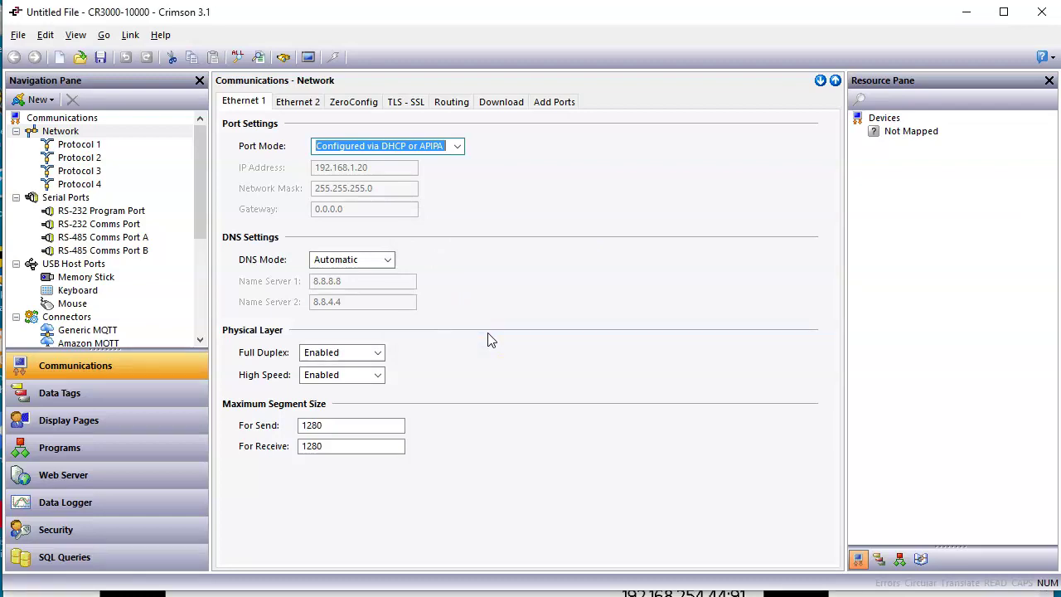
left_click(116, 133)
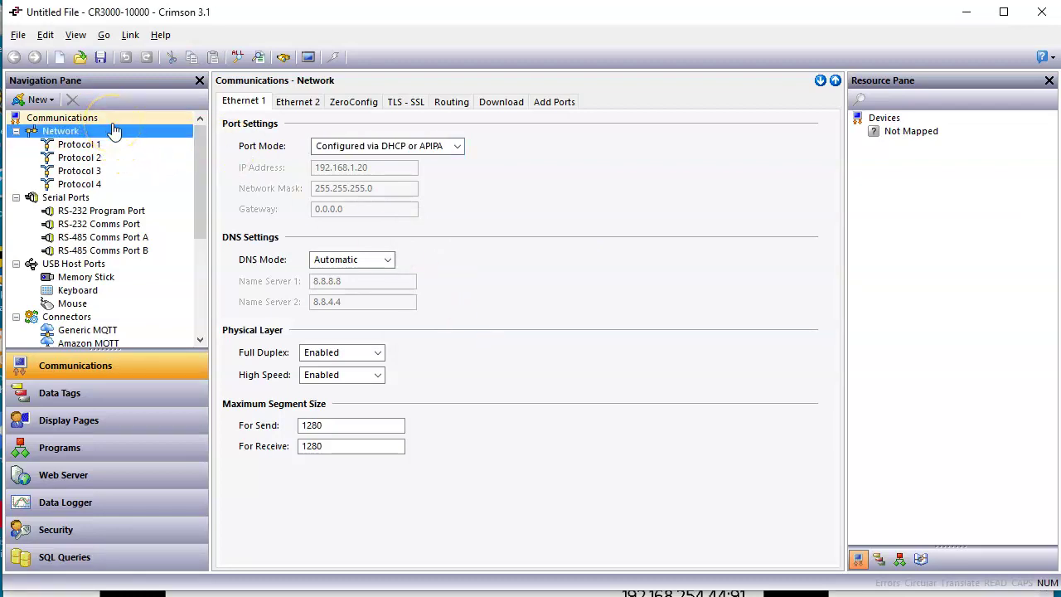
Show Ethernet 1's Download settings with listen port 789 selected, then switch to Excel.
left_click(115, 25)
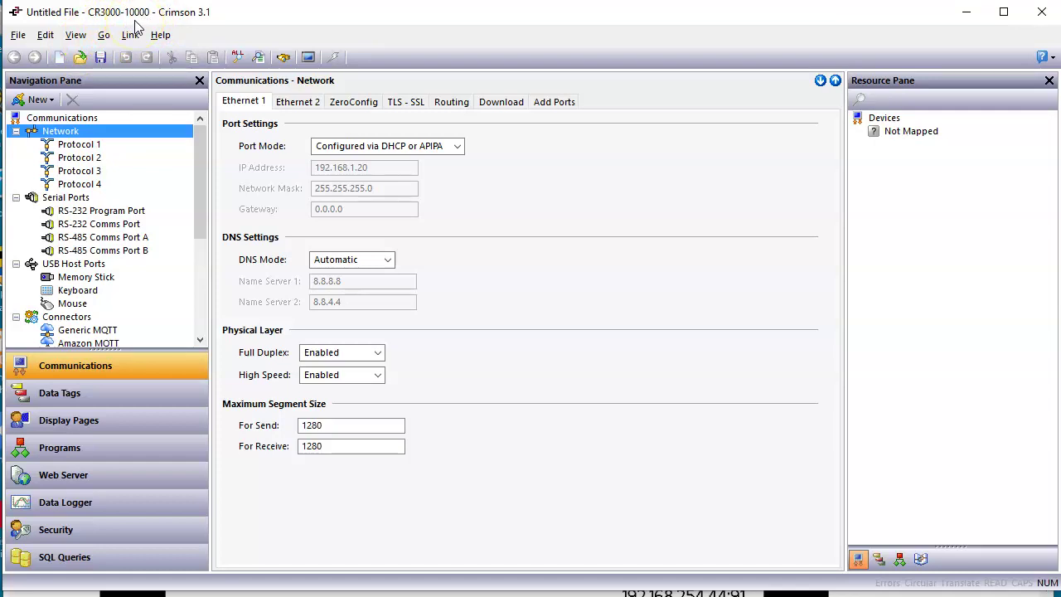
left_click(239, 105)
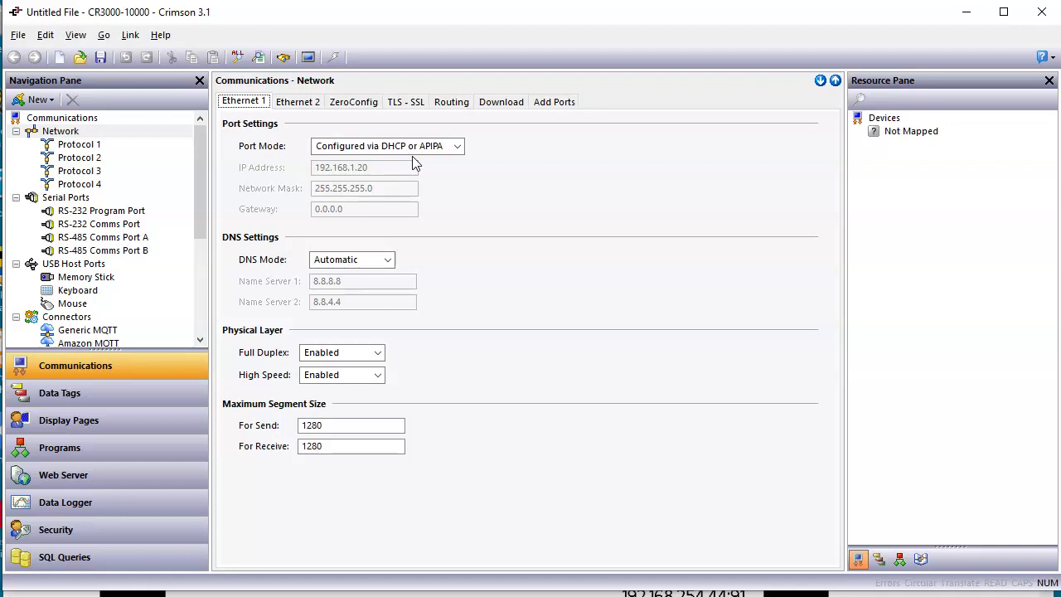
left_click(497, 103)
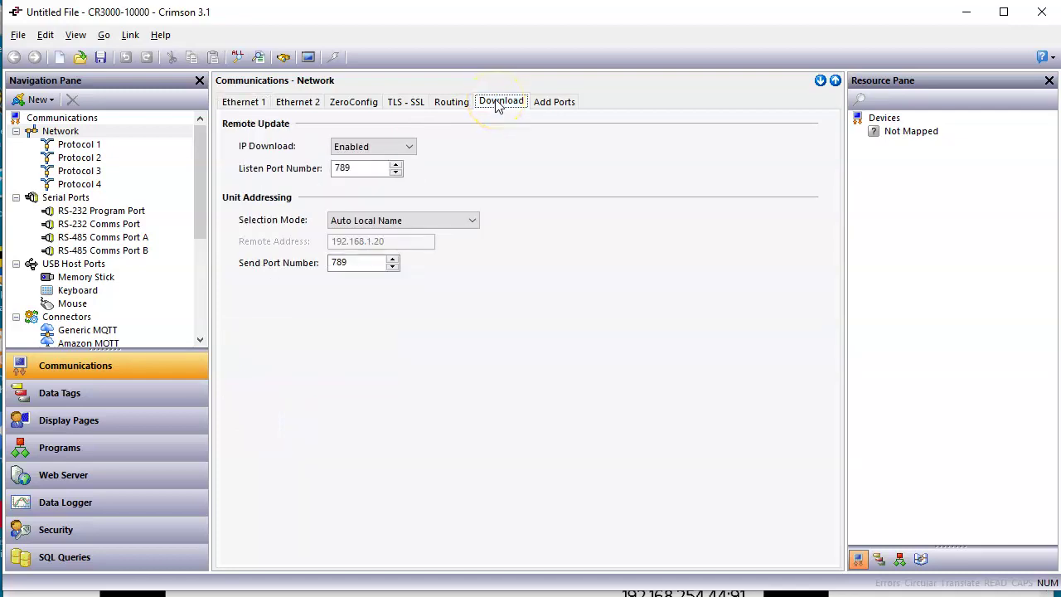
left_click(358, 167)
left_click(655, 572)
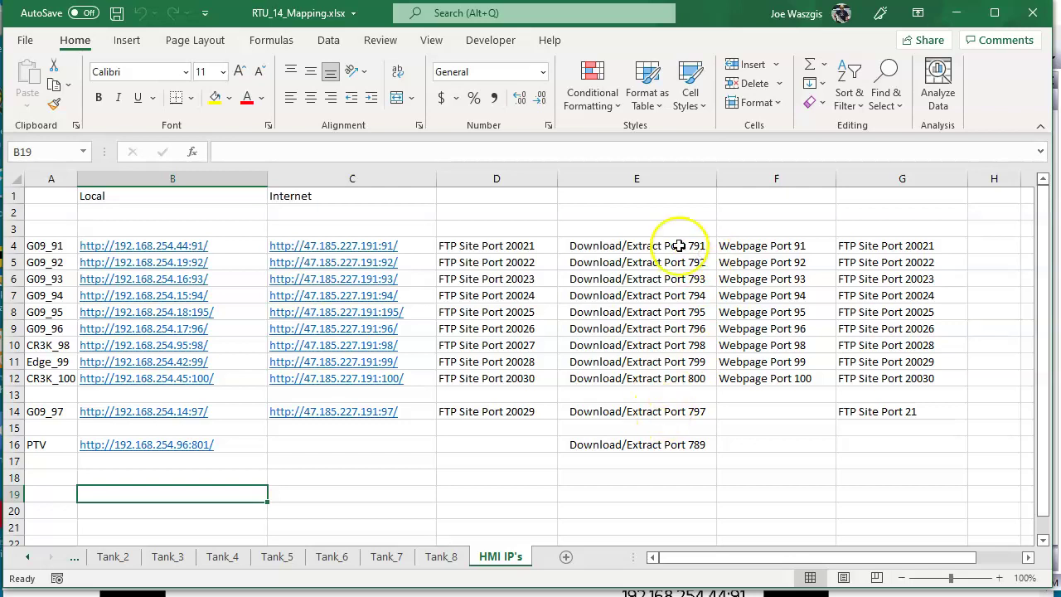
Replace the Download listen port number 789 with 791.
left_click_drag(543, 521, 681, 266)
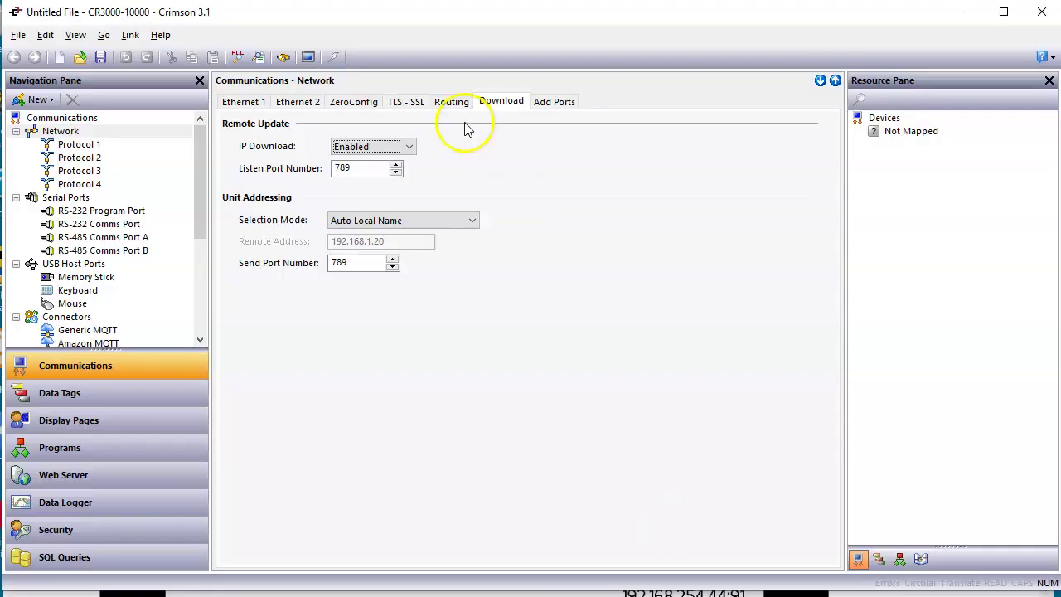
left_click_drag(638, 179, 378, 170)
left_click(379, 170)
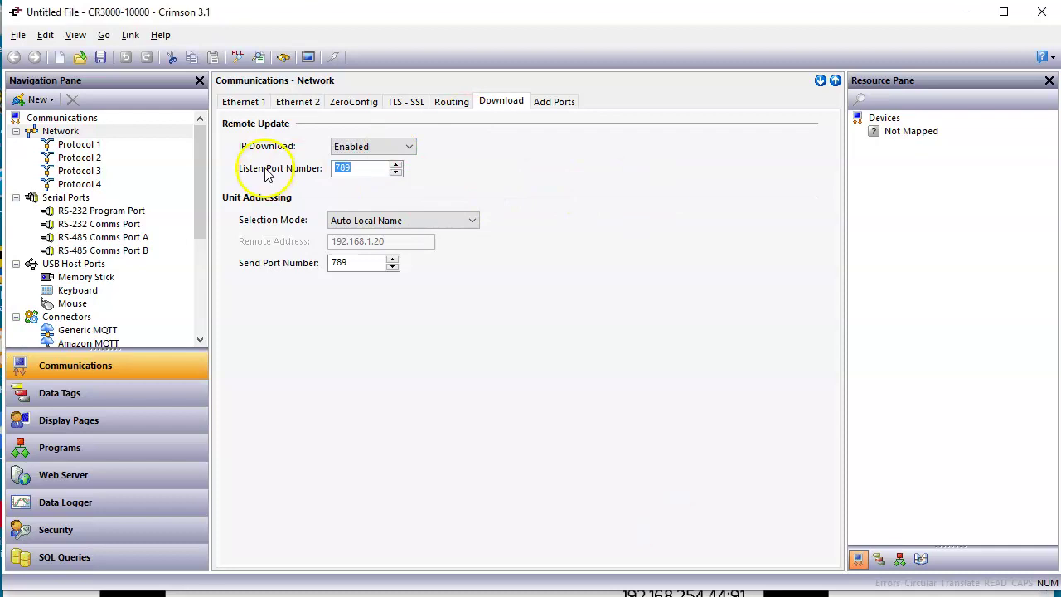
type("79")
key("Return")
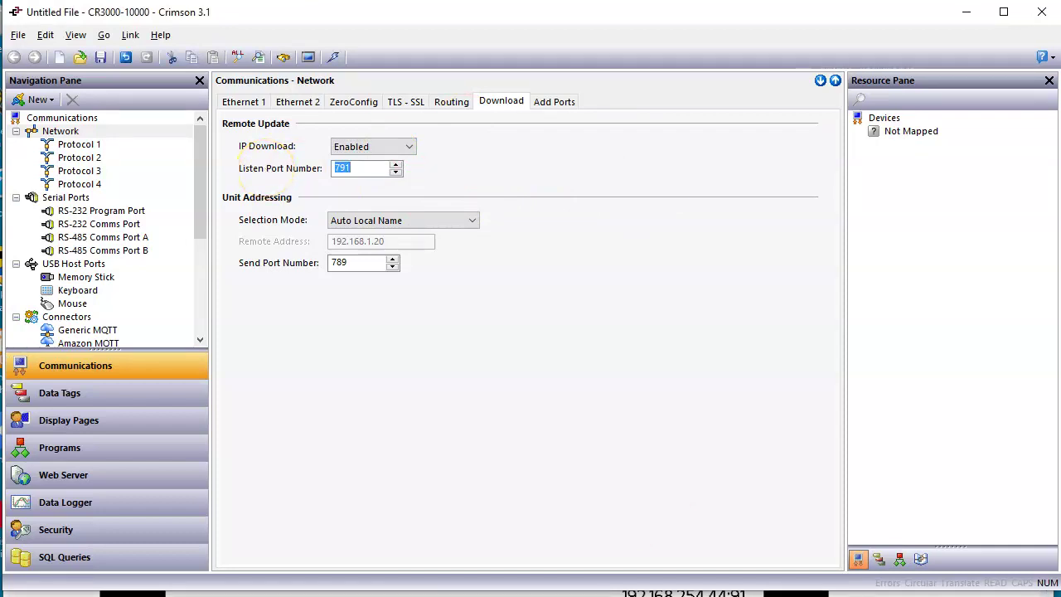
In the workbook, underline the #91 internet address and clear the annotations.
left_click(663, 580)
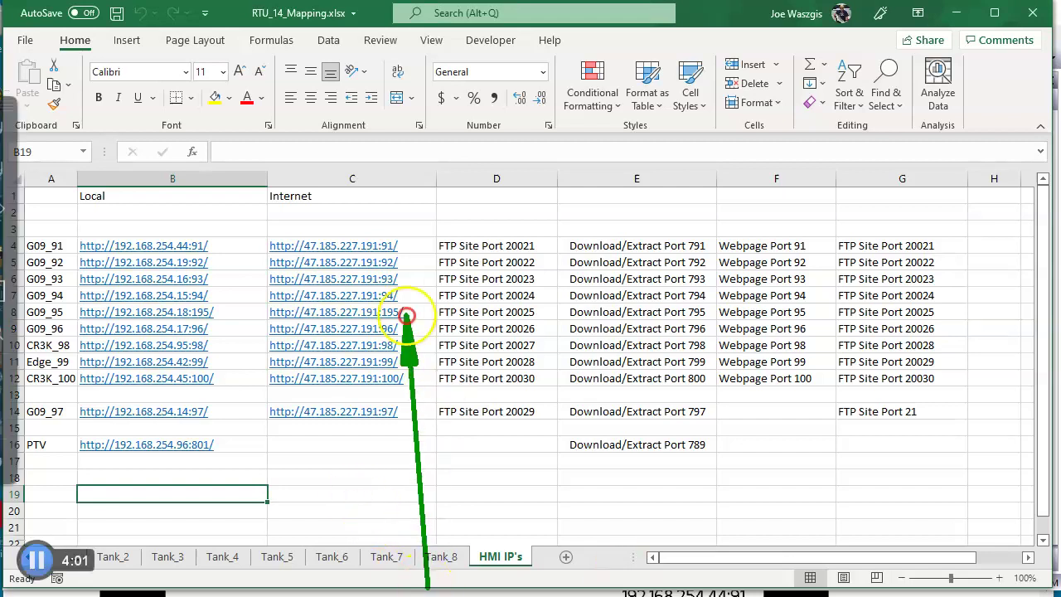
left_click_drag(280, 260, 364, 261)
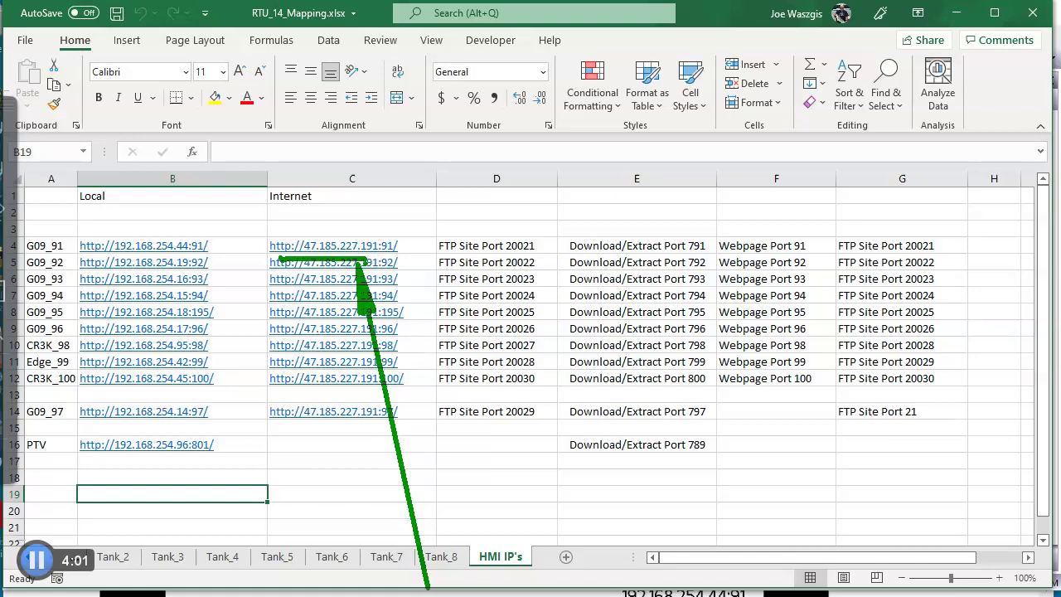
key("Escape")
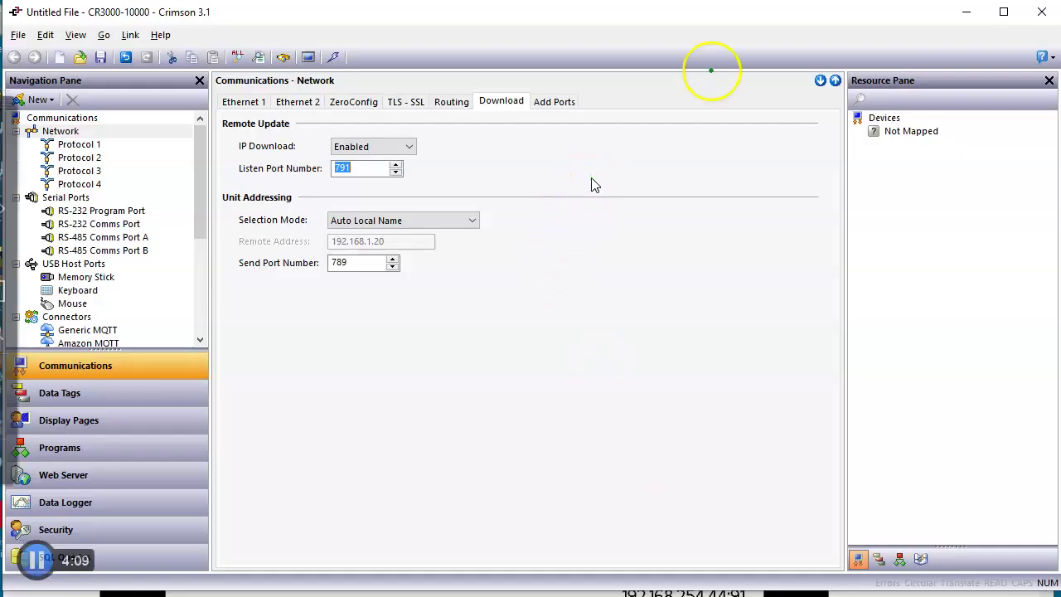
Set the download unit addressing selection mode to Manual.
mouse_move(712, 61)
left_mouse_down()
mouse_move(486, 222)
mouse_move(472, 217)
left_mouse_up()
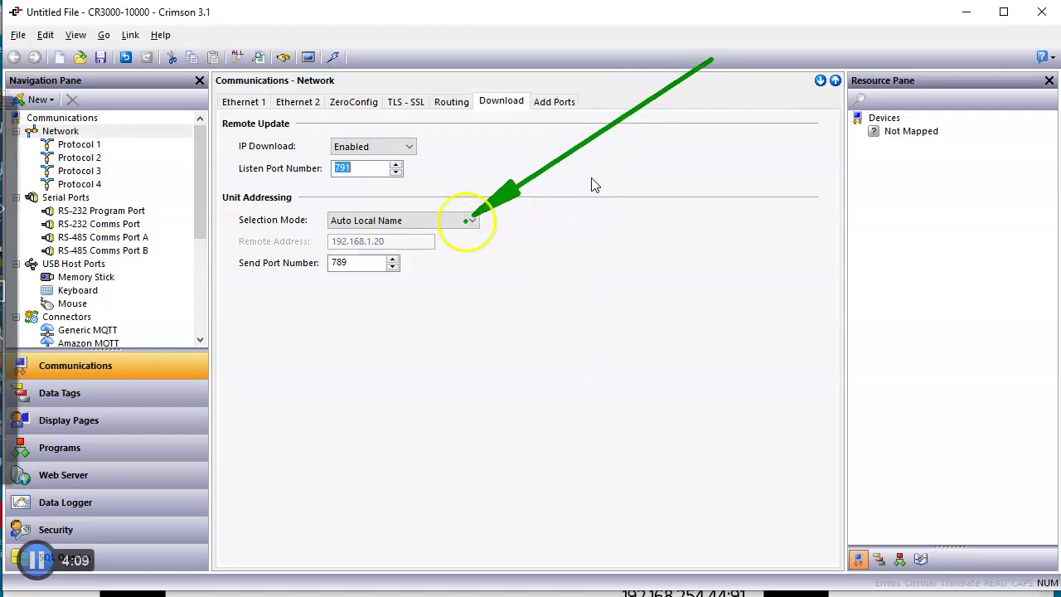
left_click_drag(412, 238, 445, 238)
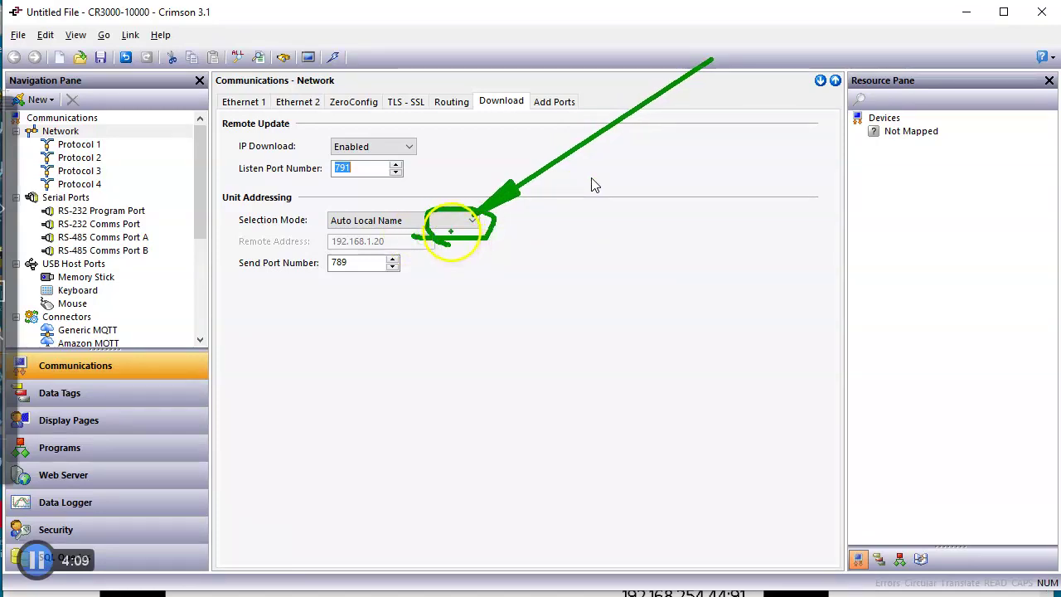
key("Escape")
left_click(470, 224)
left_click(459, 232)
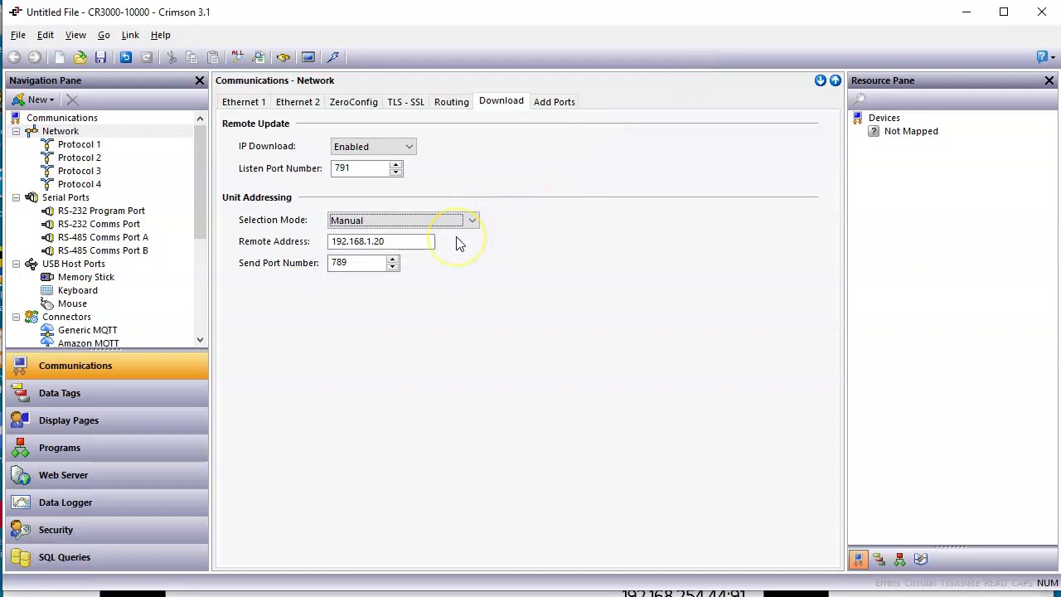
Enter 47.185.227.191 as the remote address.
mouse_move(556, 403)
left_mouse_down()
mouse_move(422, 284)
mouse_move(426, 251)
left_mouse_up()
key("Escape")
key("Tab")
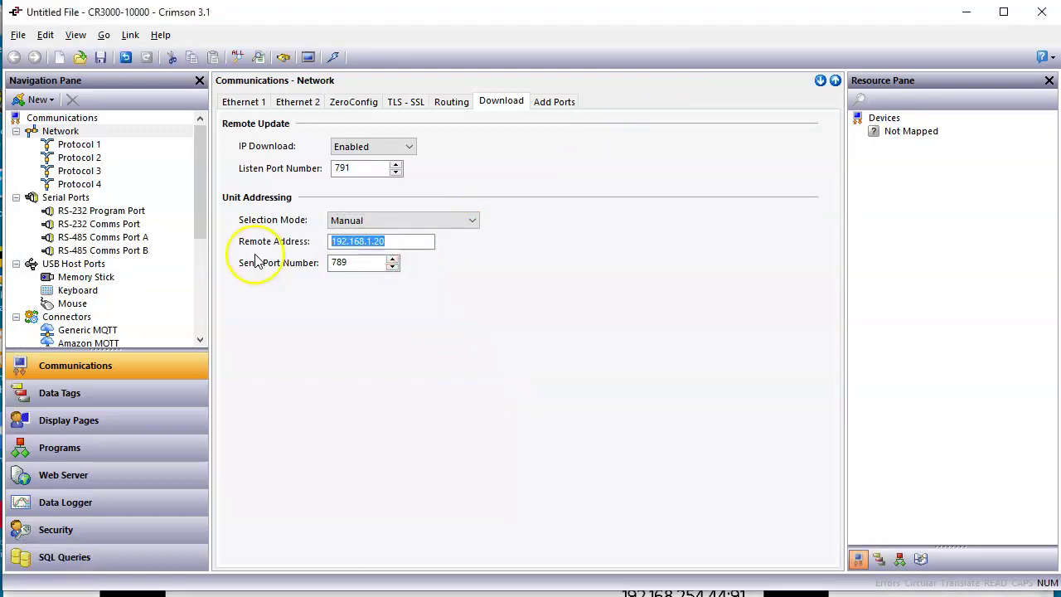
type("47.185")
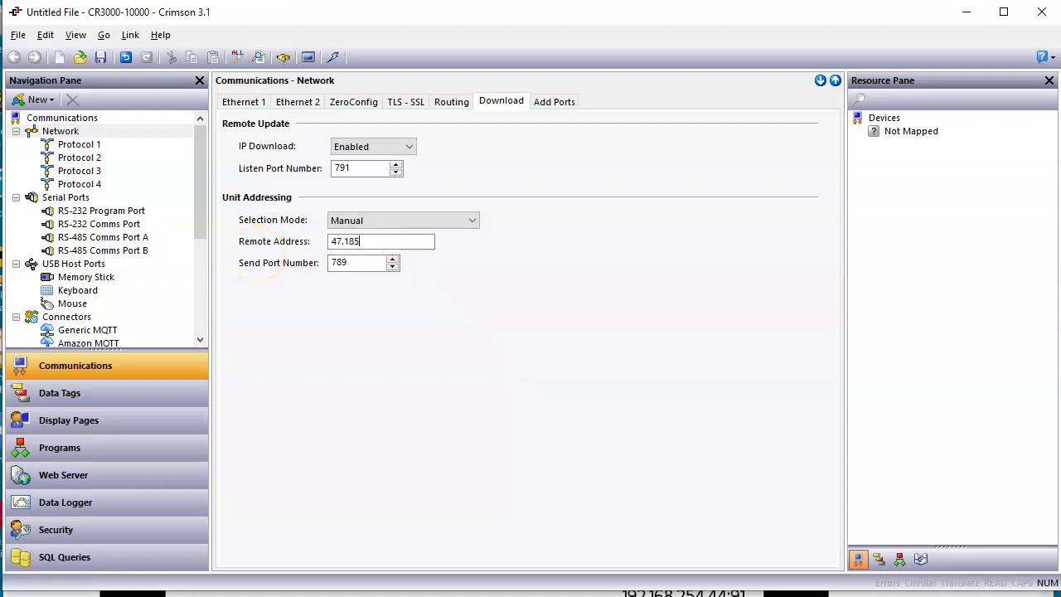
type(".227.191")
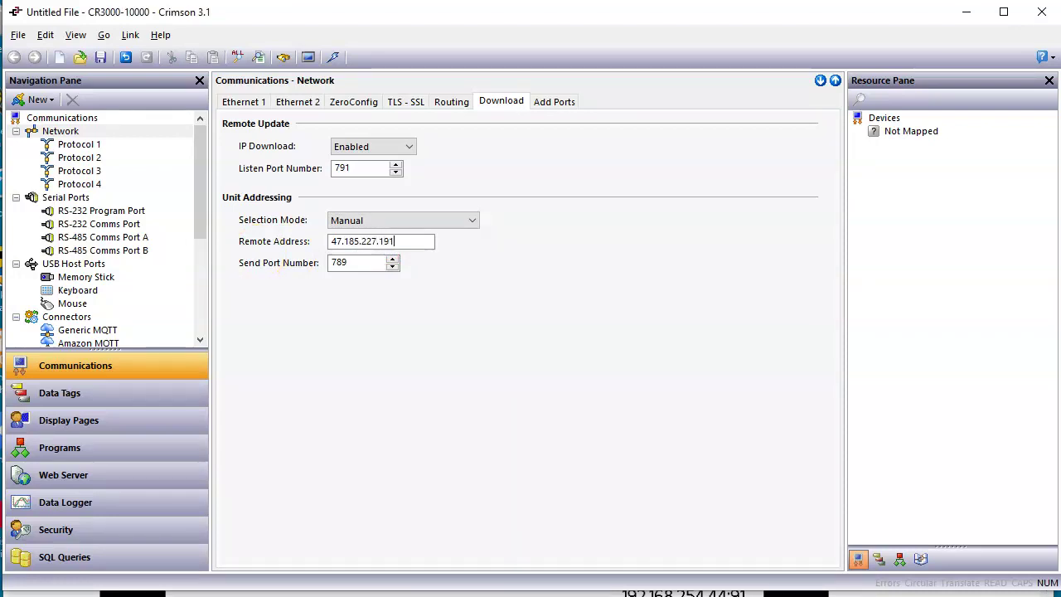
key("Return")
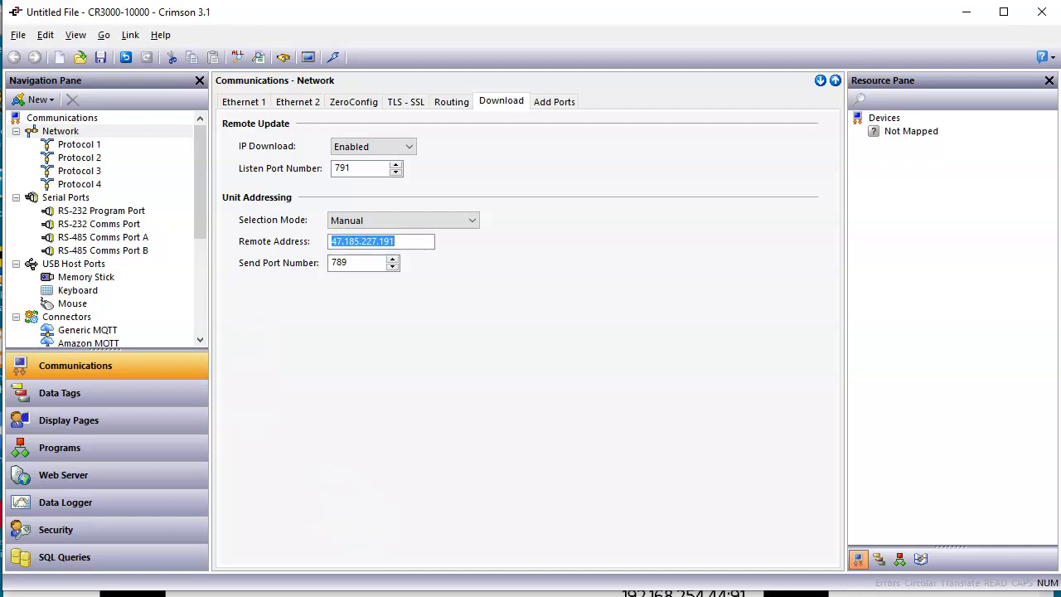
After checking the workbook, change the send port number from 789 to 791.
key("alt+Tab")
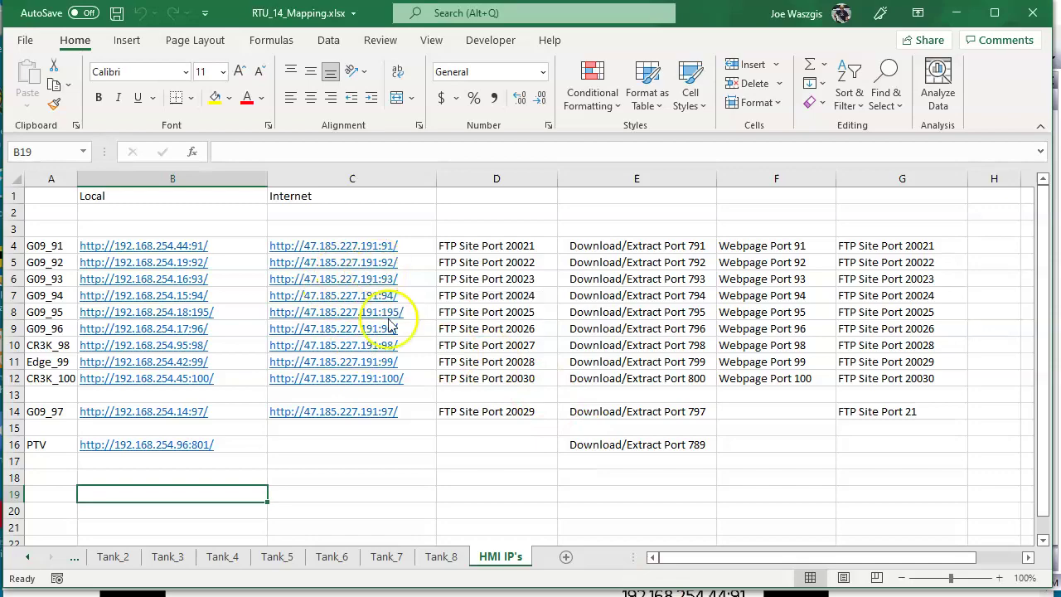
key("alt+Tab")
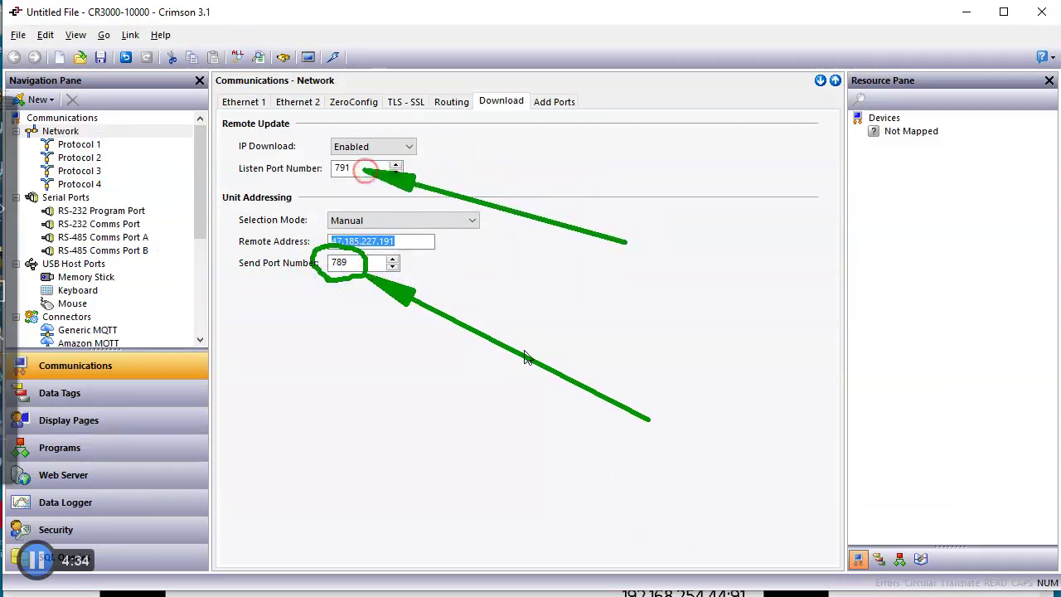
key("Escape")
left_click_drag(352, 263, 316, 274)
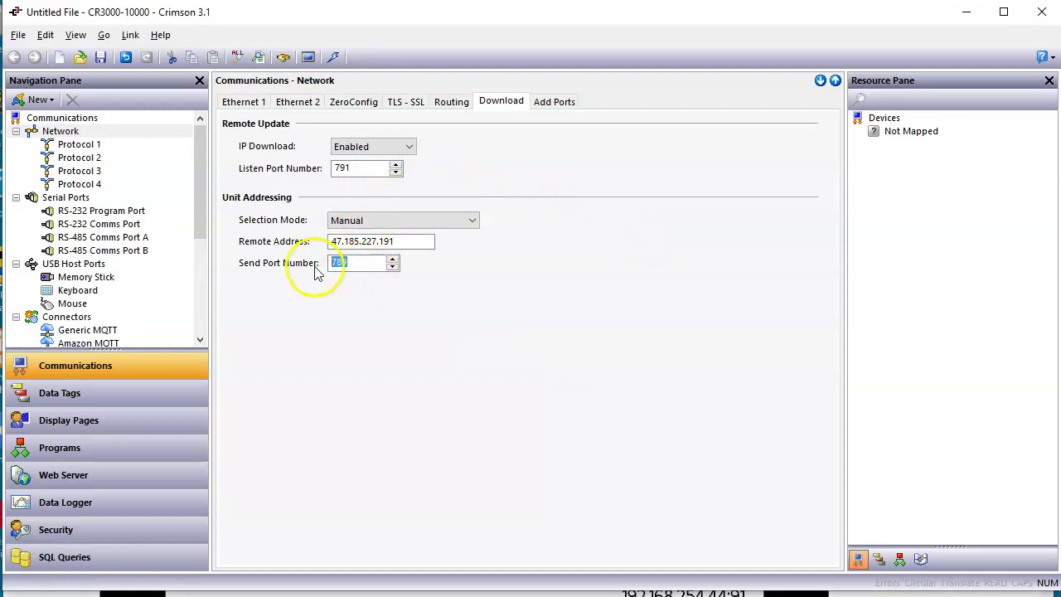
type("791")
key("Return")
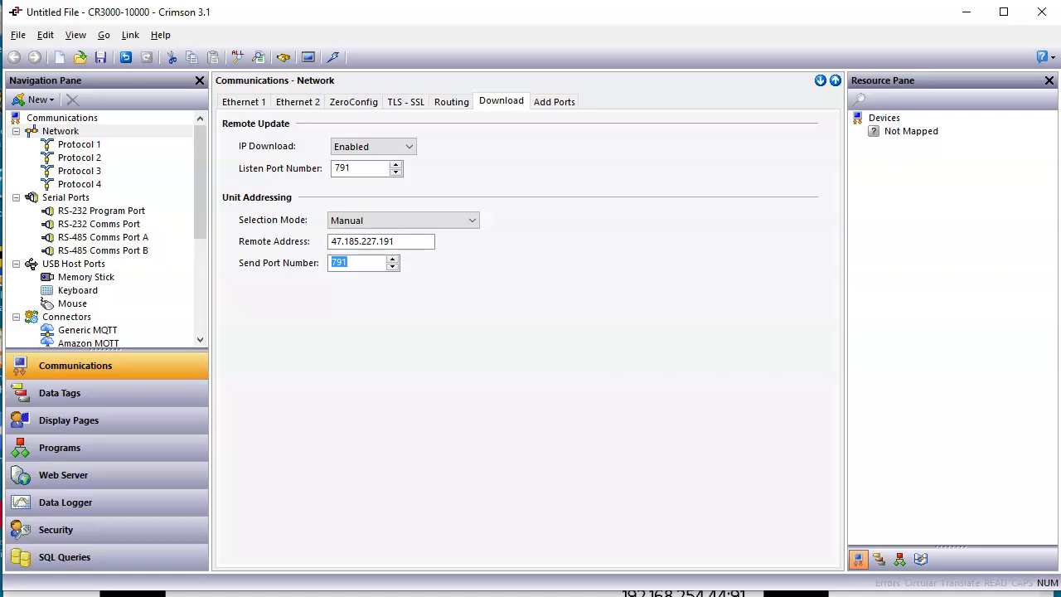
Keep the link set to TCP/IP in Link Options.
left_click(130, 35)
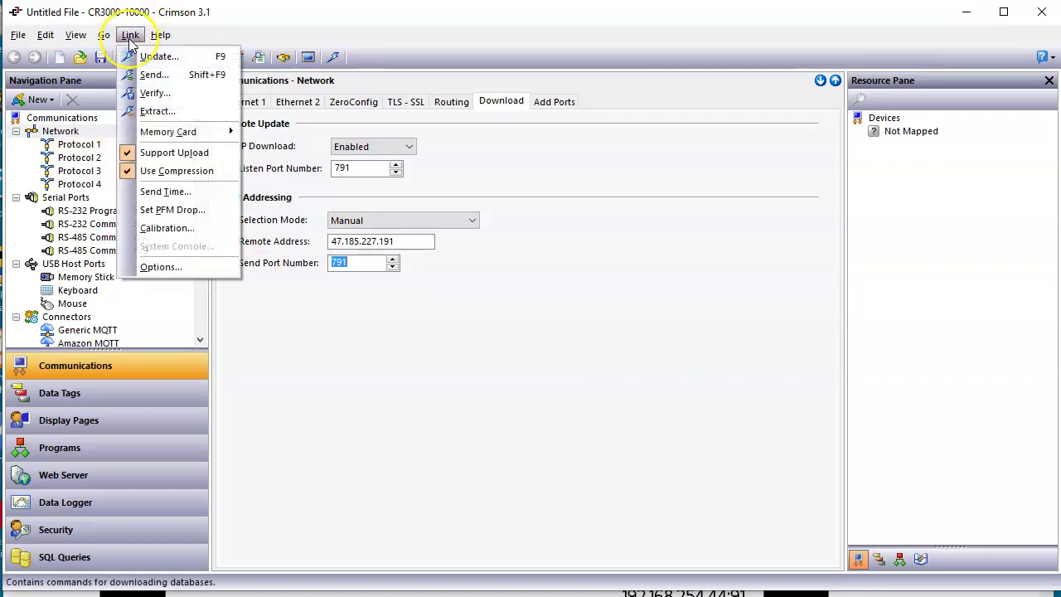
left_click(199, 269)
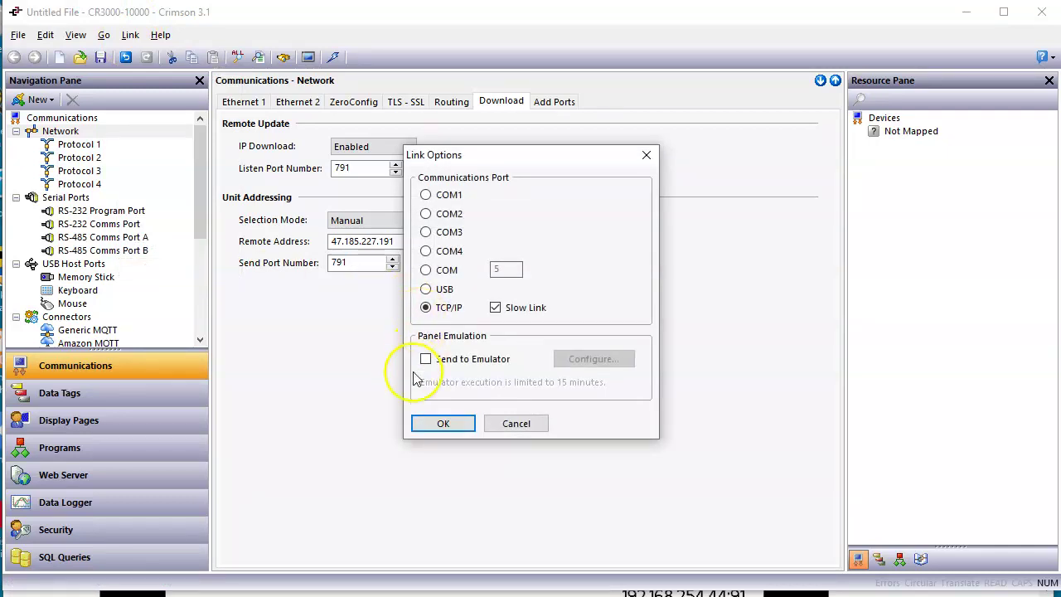
left_click(444, 424)
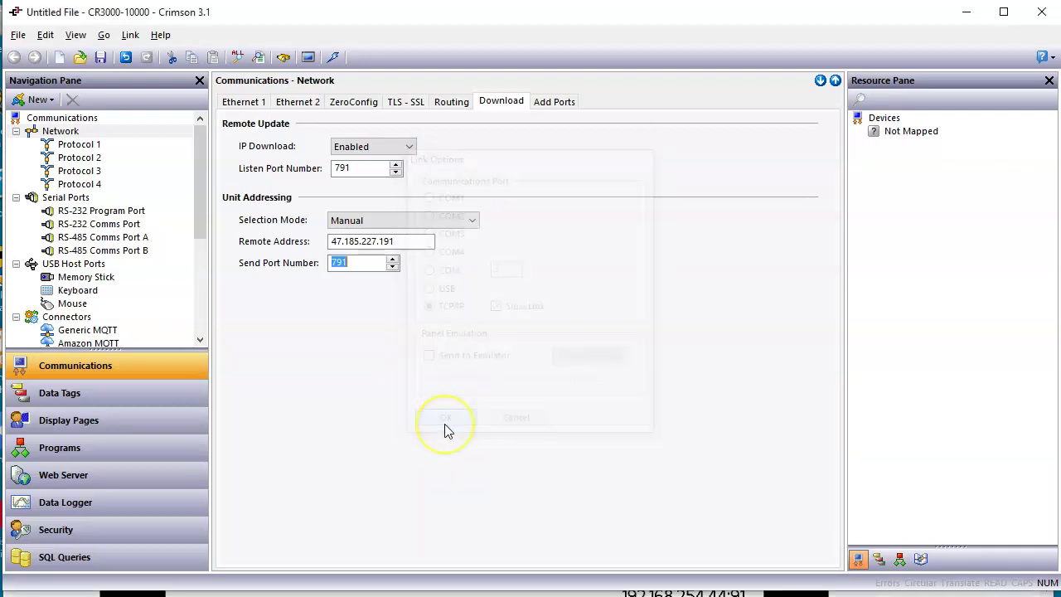
Start Link > Extract and move the save-changes prompt aside.
left_click(130, 35)
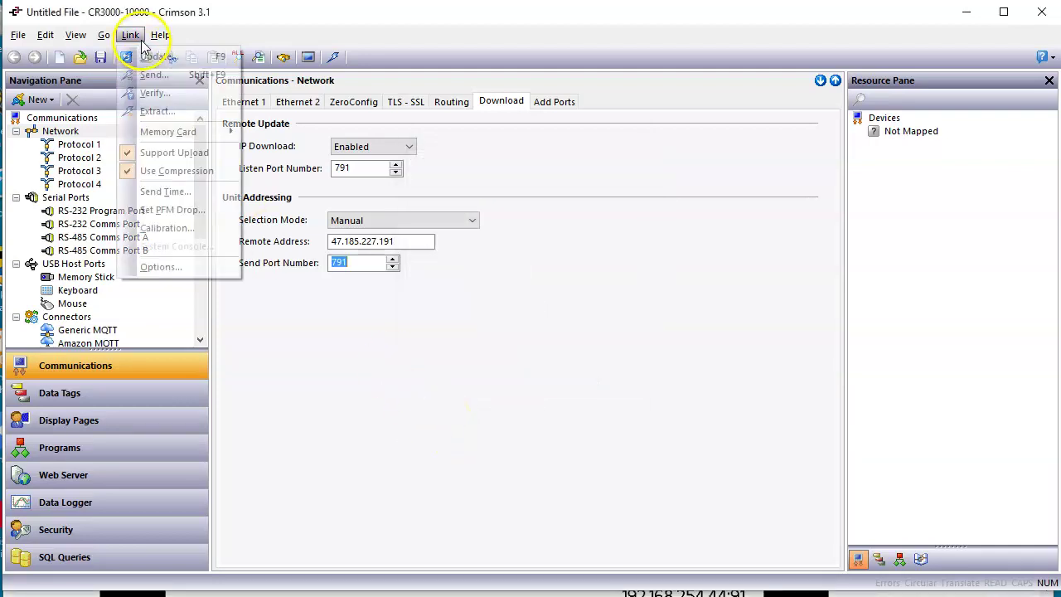
left_click(157, 111)
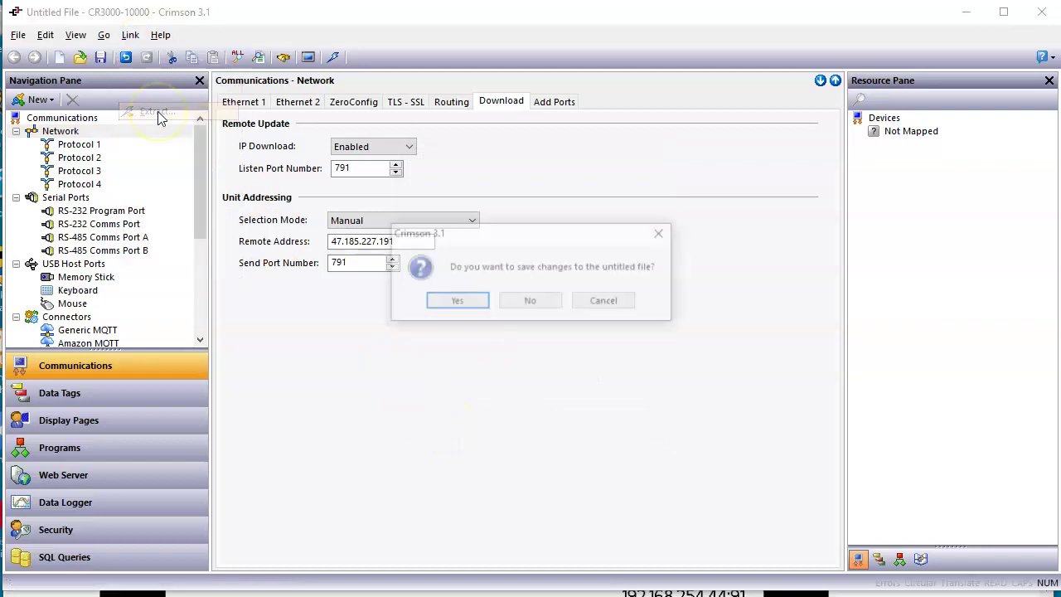
left_click_drag(511, 244, 552, 291)
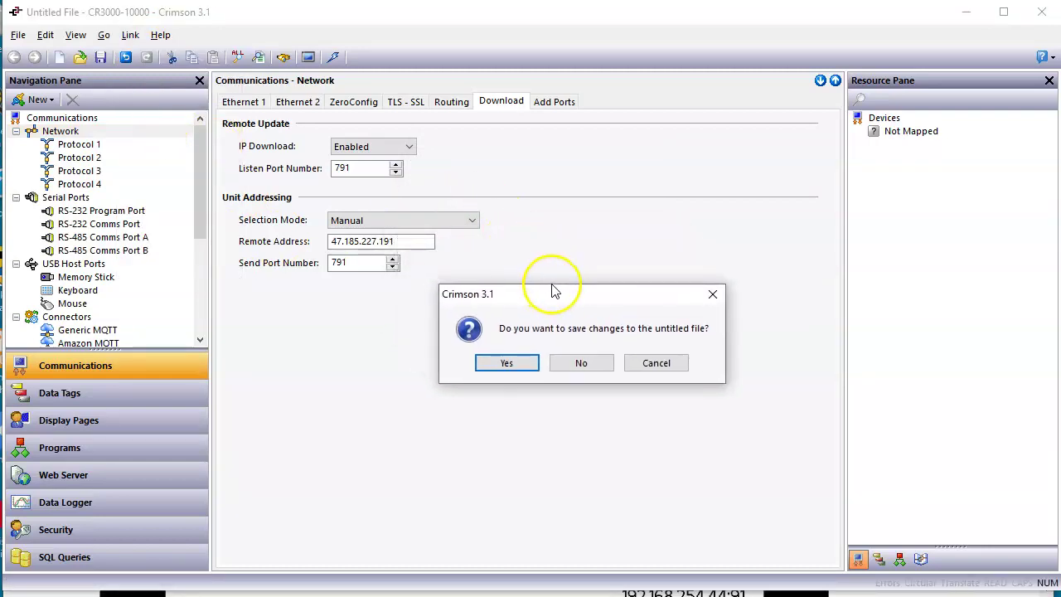
Decline saving the untitled file and browse to Docs > ADC_INFO > 2300_Seminars > 2021 > Home_Trainings.
left_click(599, 362)
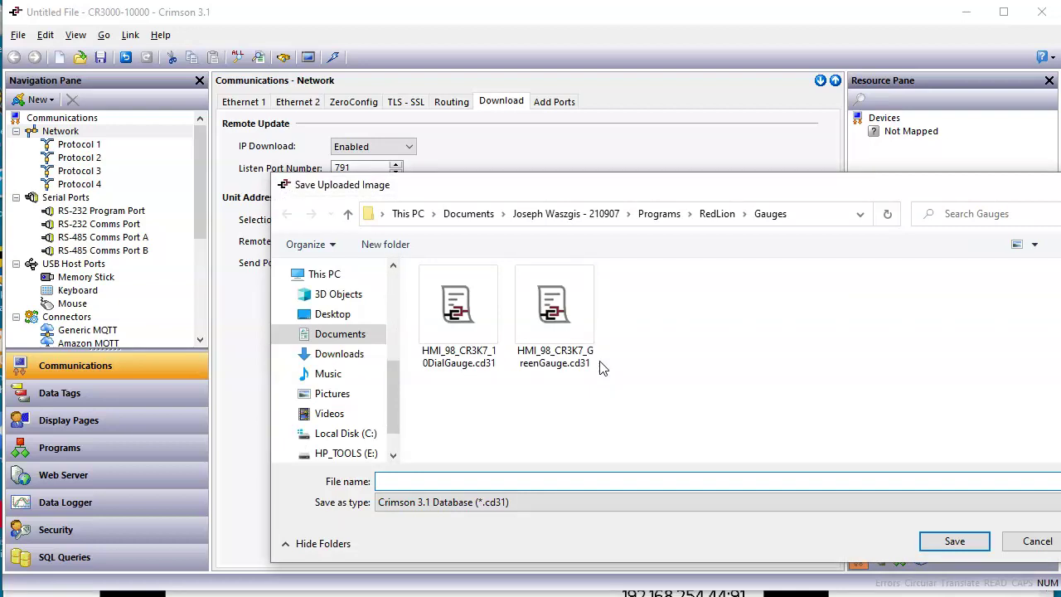
left_click(607, 214)
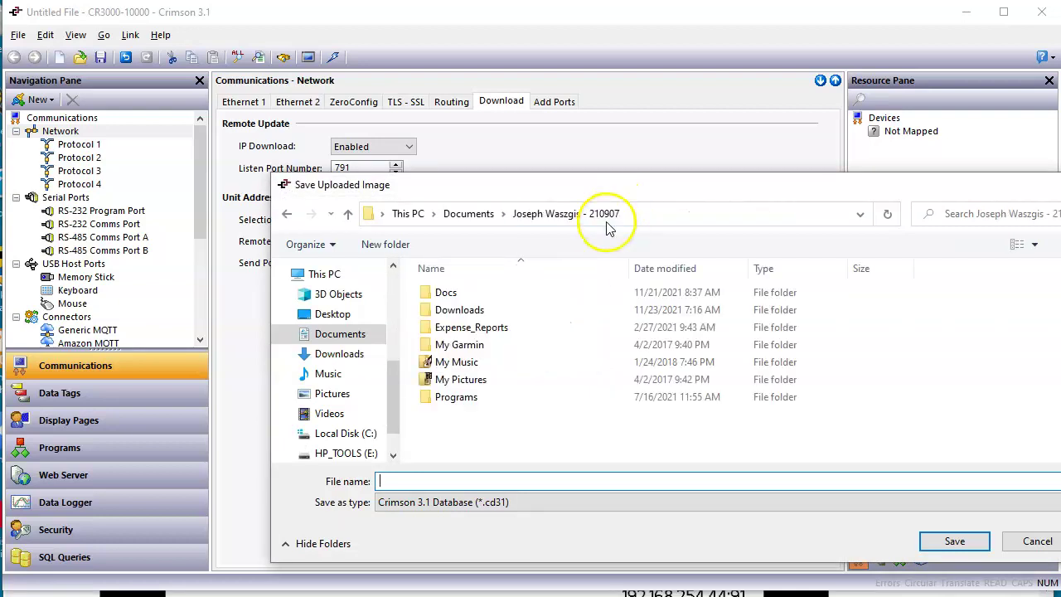
double_click(447, 295)
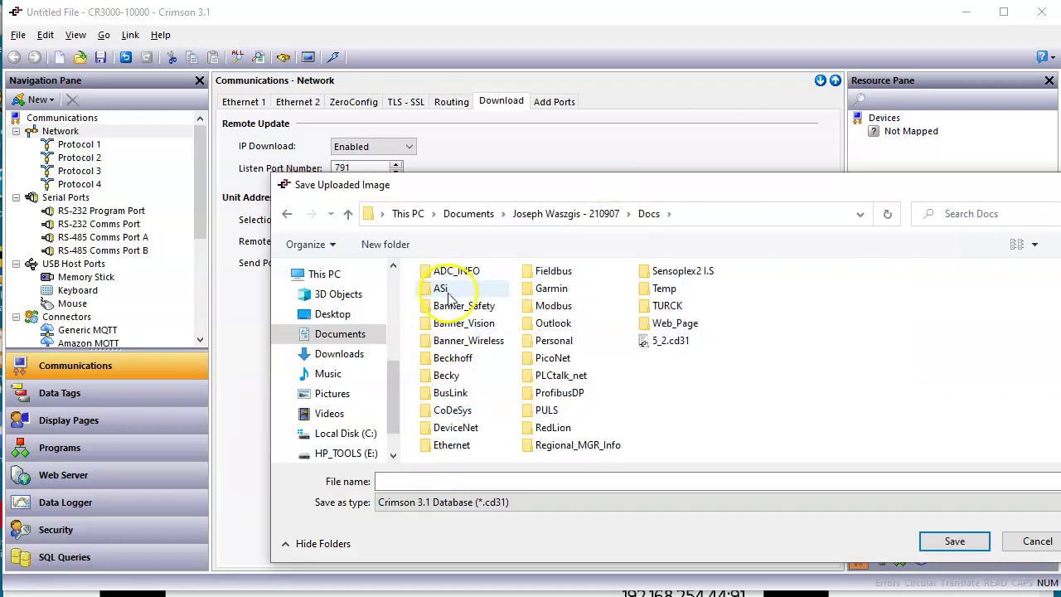
double_click(451, 272)
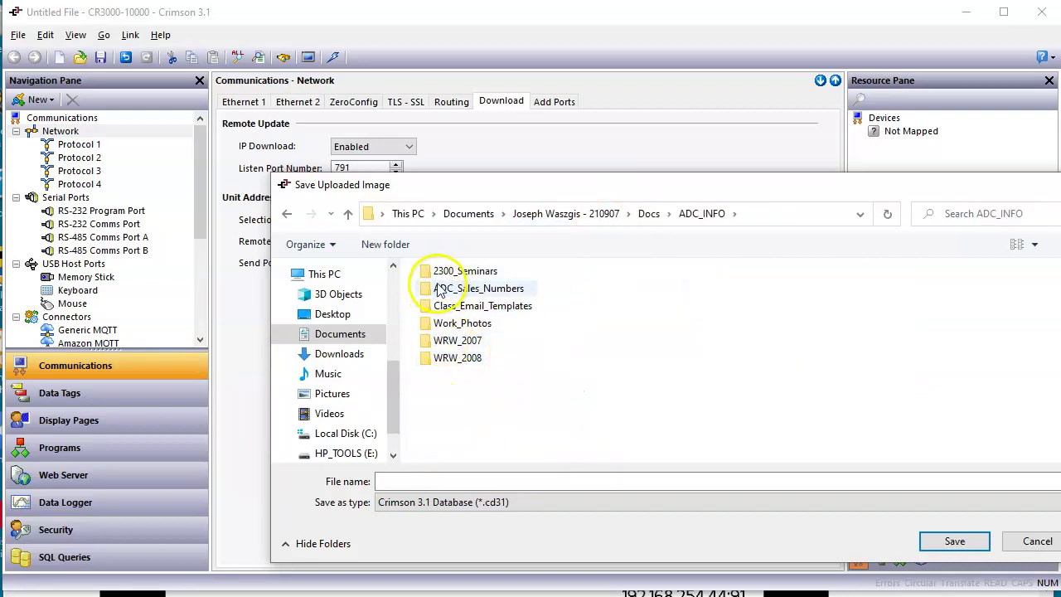
double_click(431, 271)
scroll(467, 389, "down", 4)
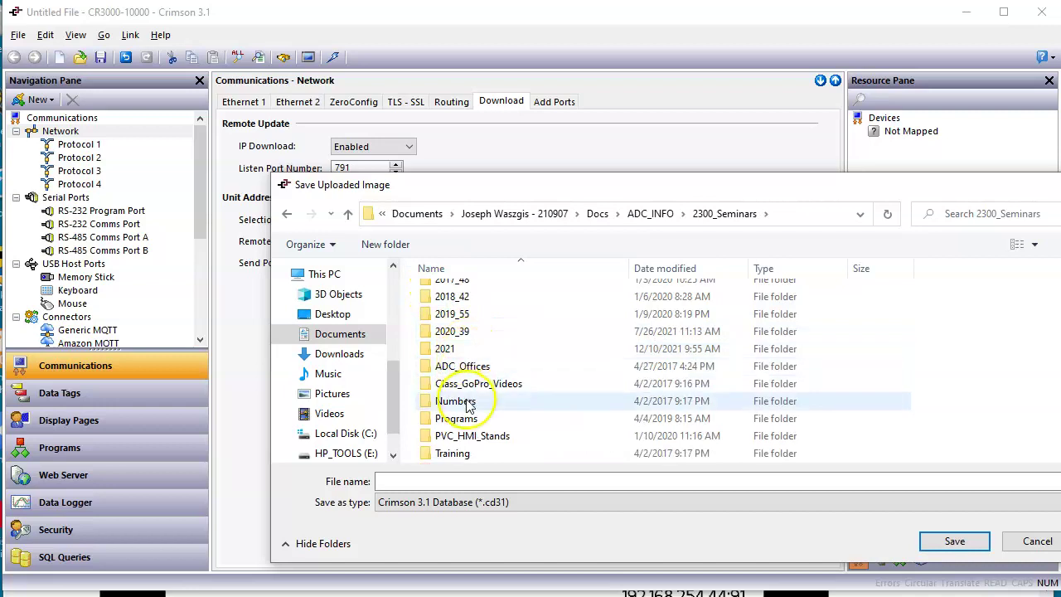
double_click(445, 348)
scroll(448, 361, "down", 2)
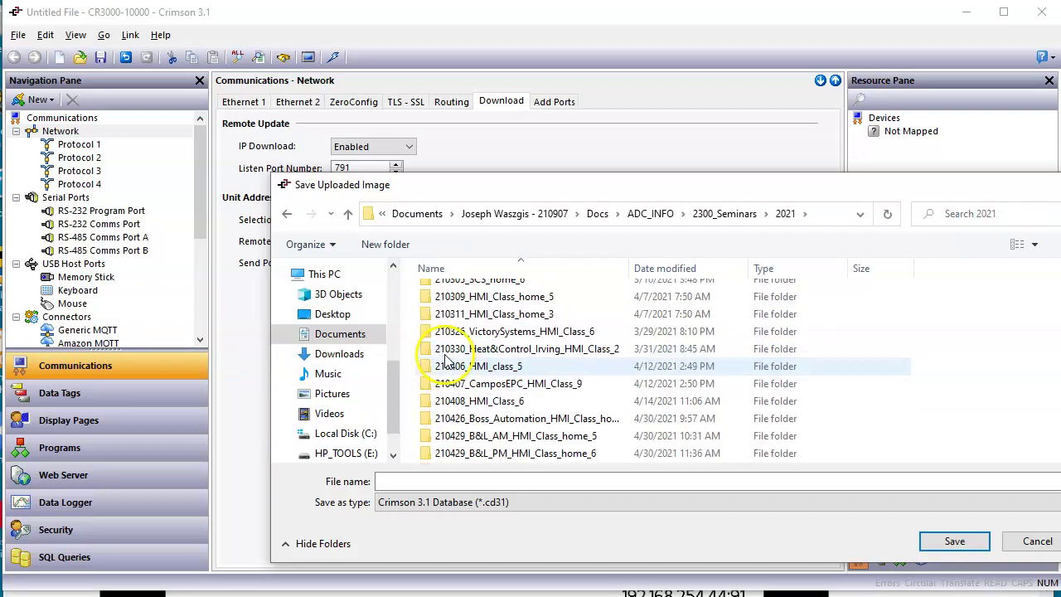
scroll(445, 360, "down", 8)
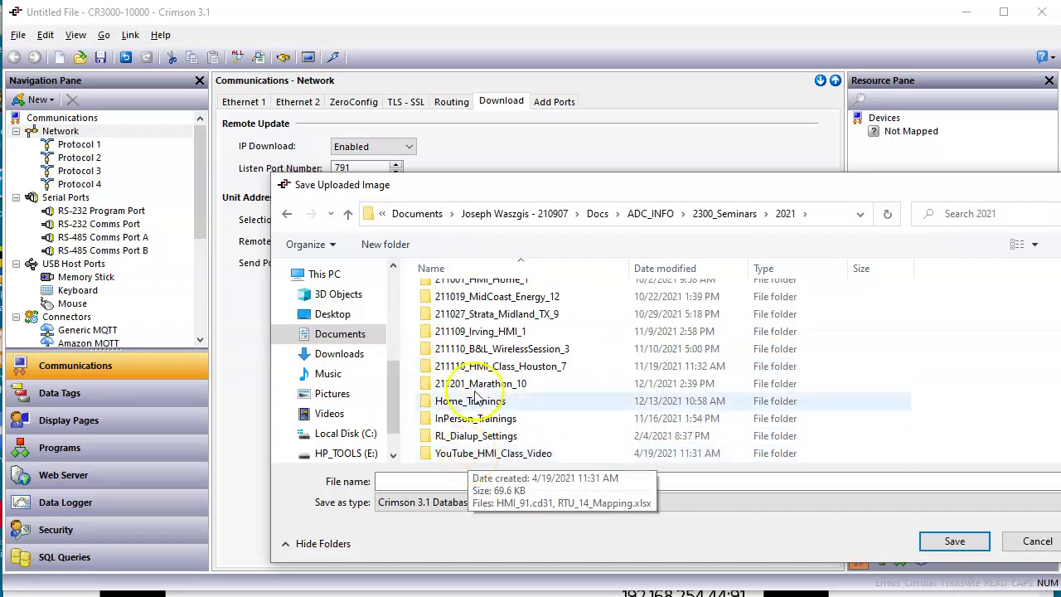
double_click(469, 402)
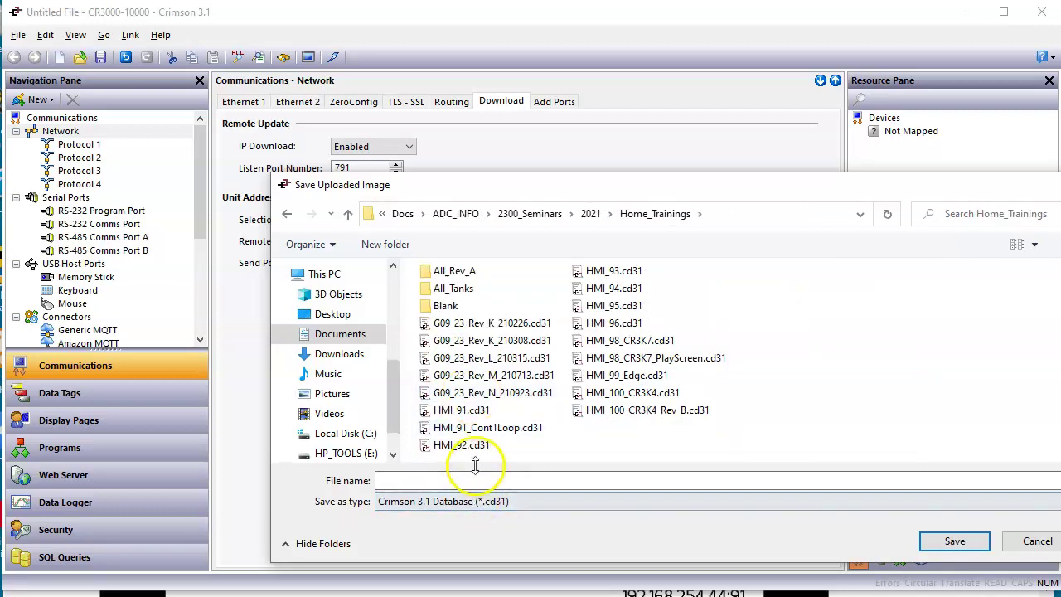
Save the extracted program as Extracted_G09_91.
left_click(475, 485)
type("Exyr")
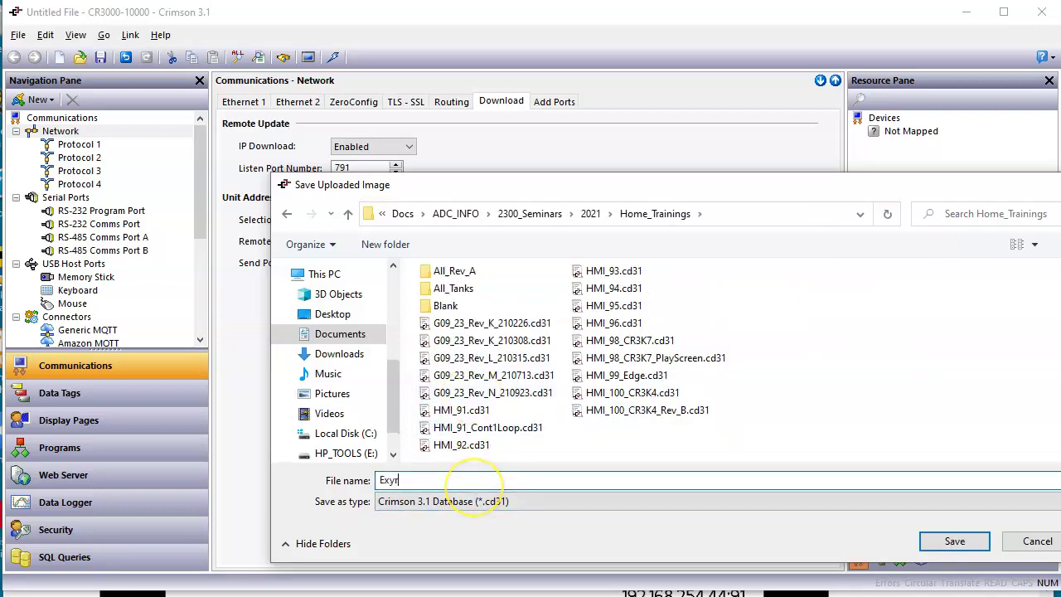
type("act")
type("tract")
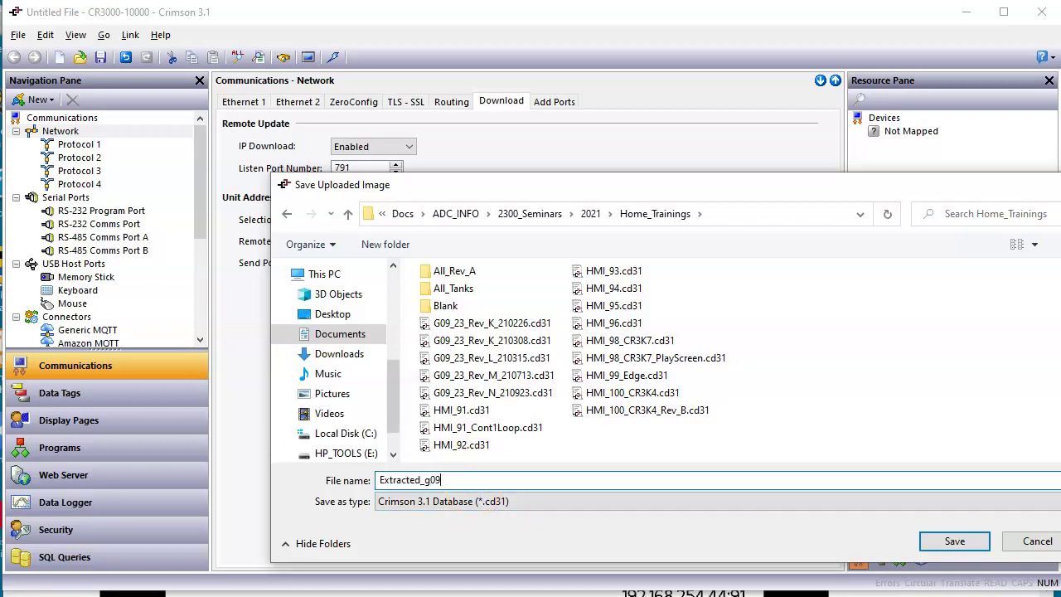
type("ed_G09_91")
left_click(954, 541)
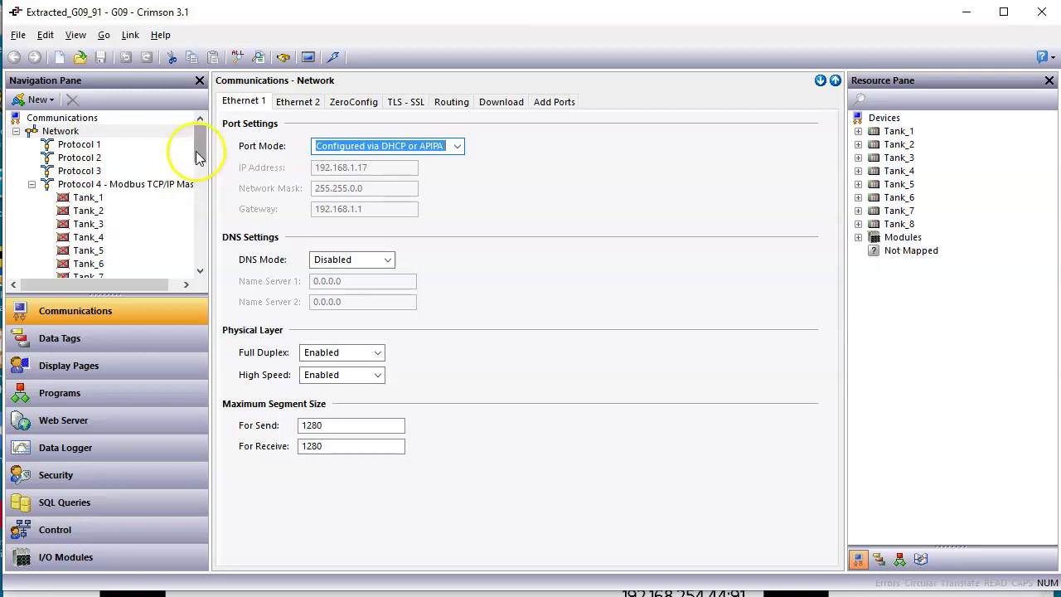
Review Data Tags, select the #91 text on Display Page1, then view the About_Me program.
left_click_drag(199, 142, 224, 147)
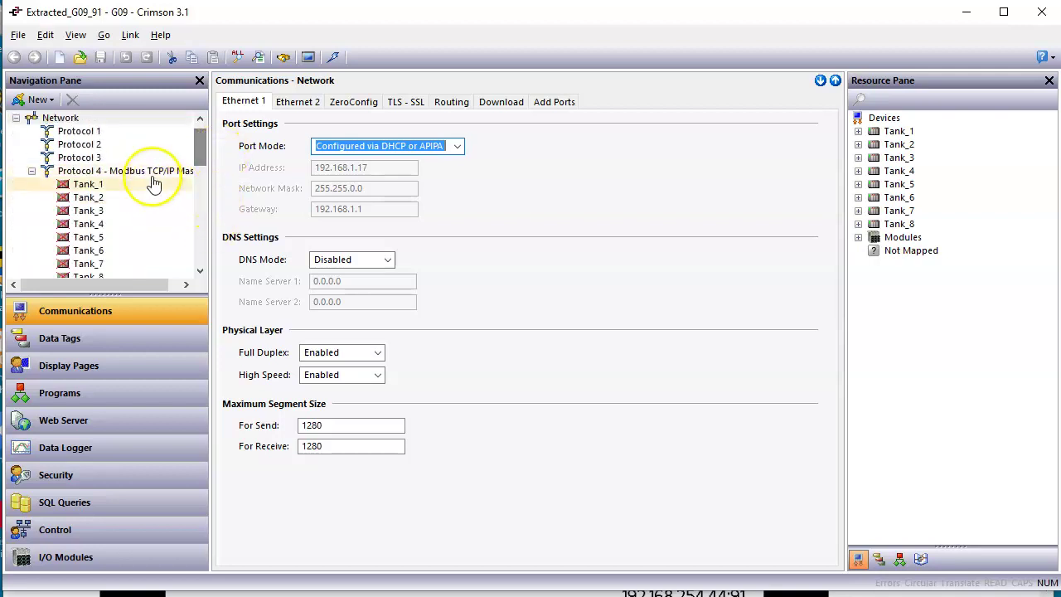
left_click(101, 341)
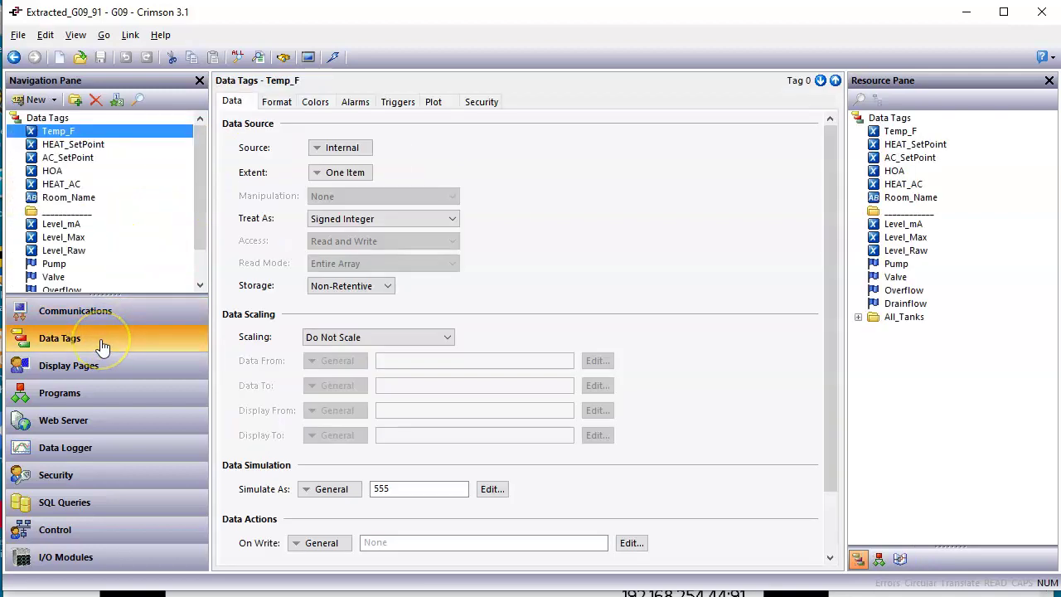
left_click(106, 362)
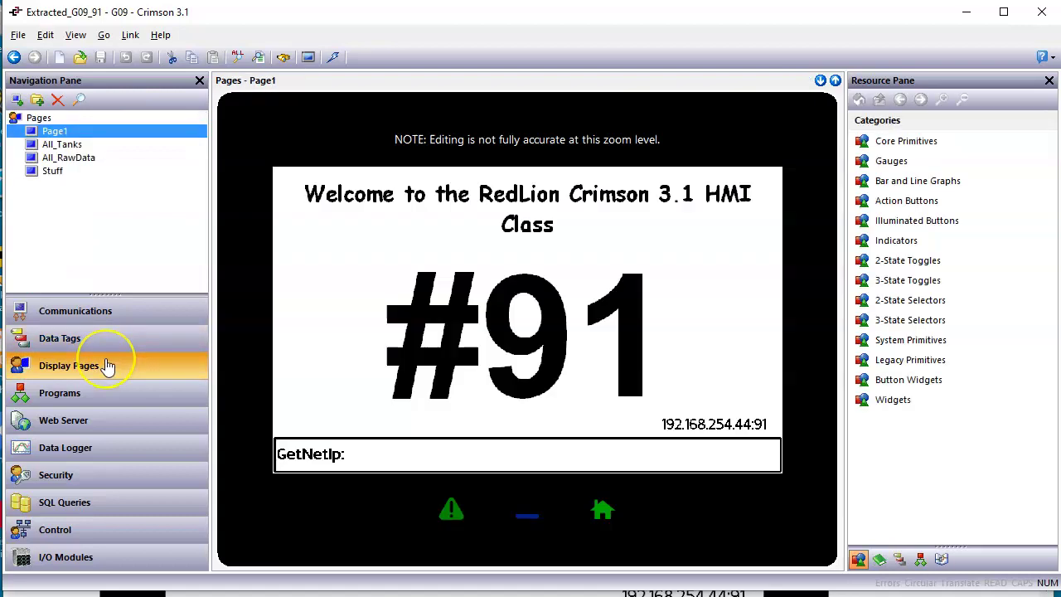
left_click(377, 308)
left_click(498, 270)
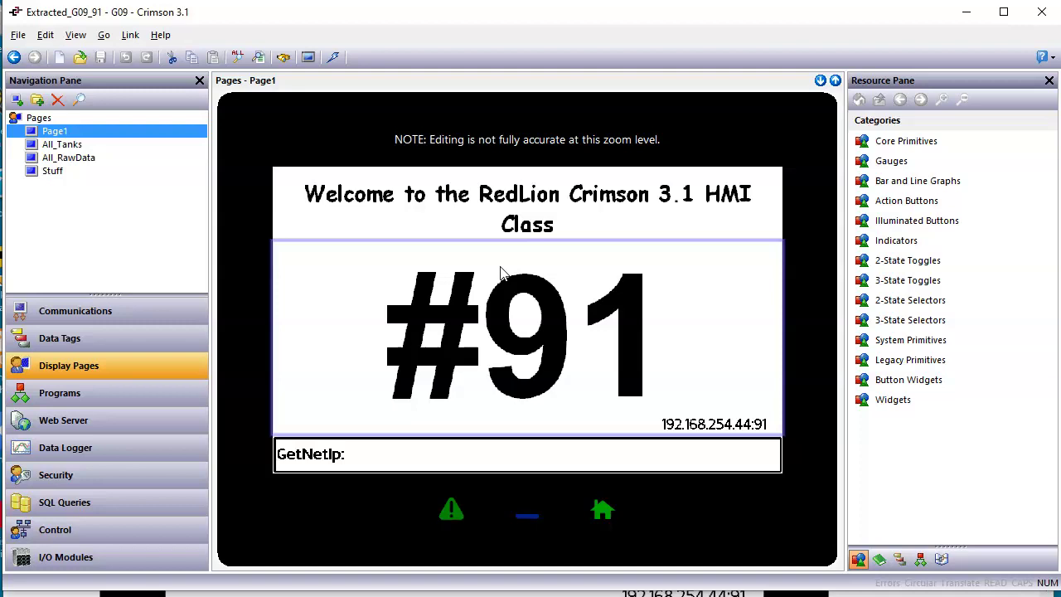
left_click(136, 399)
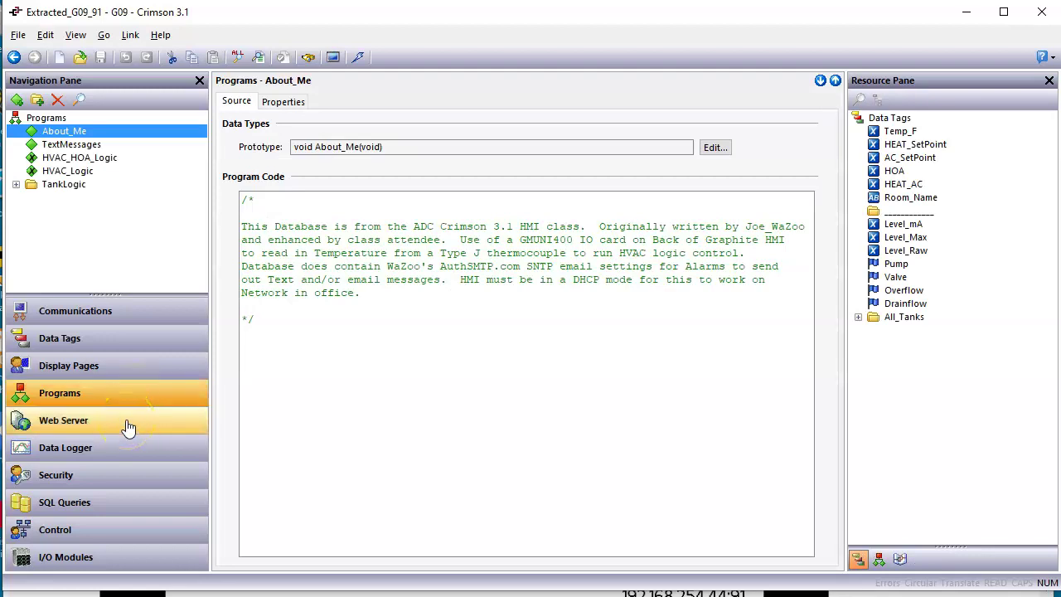
Check the Web Server's Main Title and Main Header reading #91, then switch to Excel.
left_click(128, 427)
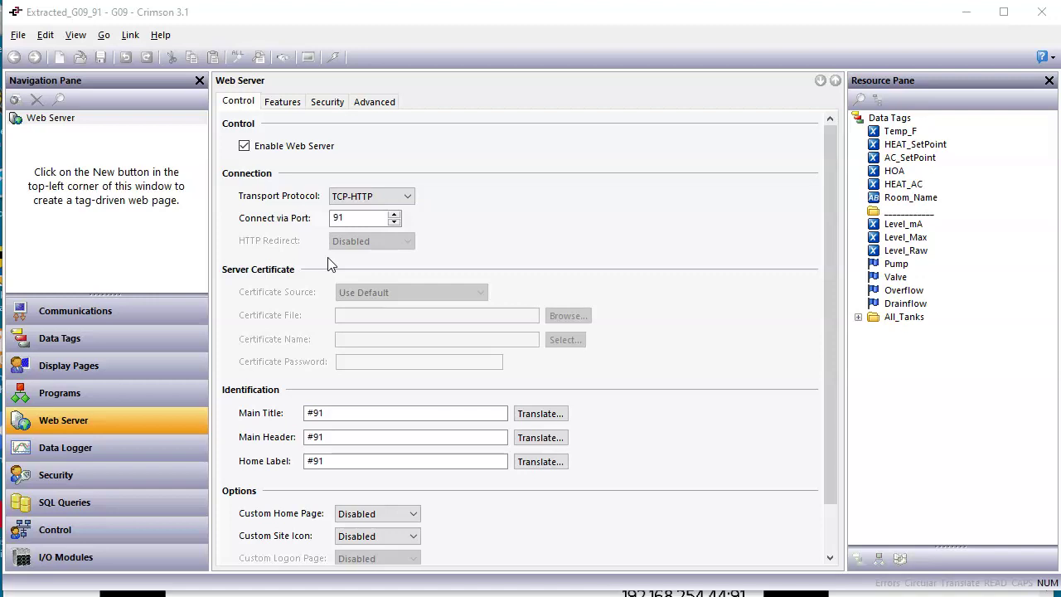
left_click(507, 439)
left_click(652, 591)
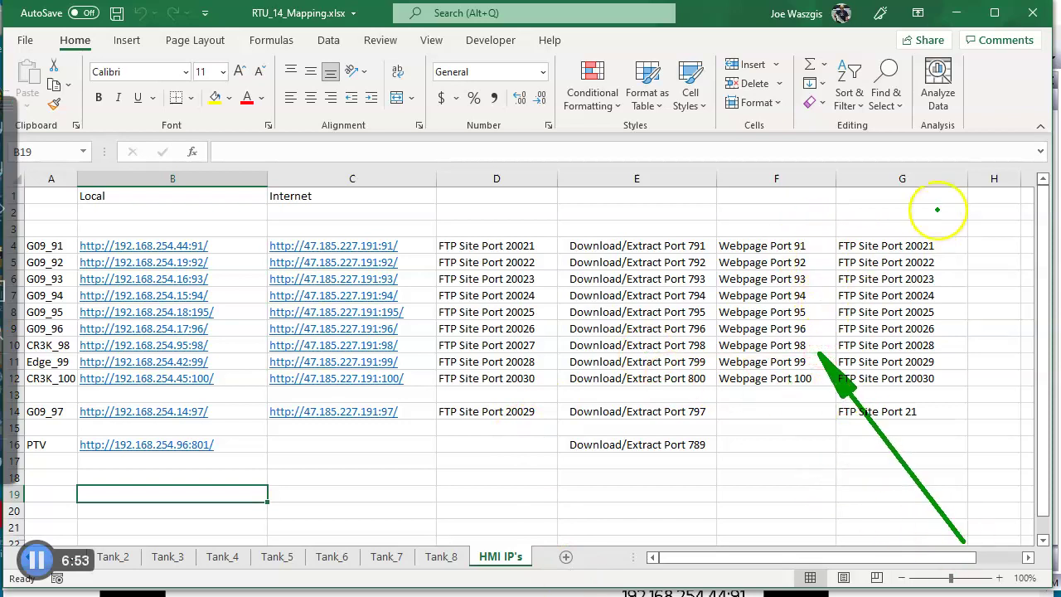
Change cell F8 to 'Webpage Port0 195', then return to the #91 Remote View in Chrome.
mouse_move(935, 201)
left_mouse_down()
mouse_move(816, 280)
mouse_move(807, 302)
left_mouse_up()
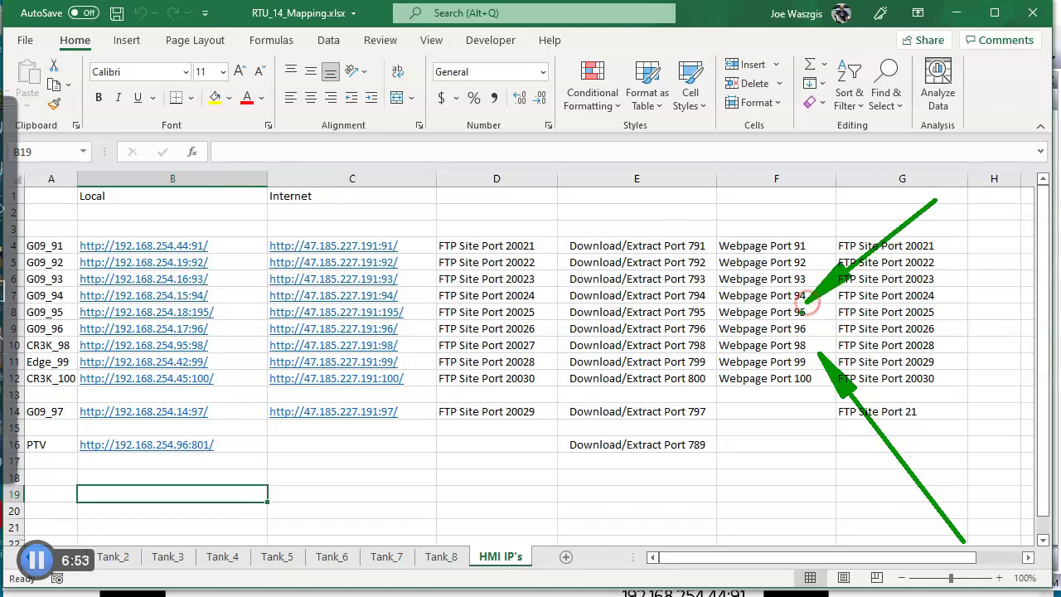
key("Escape")
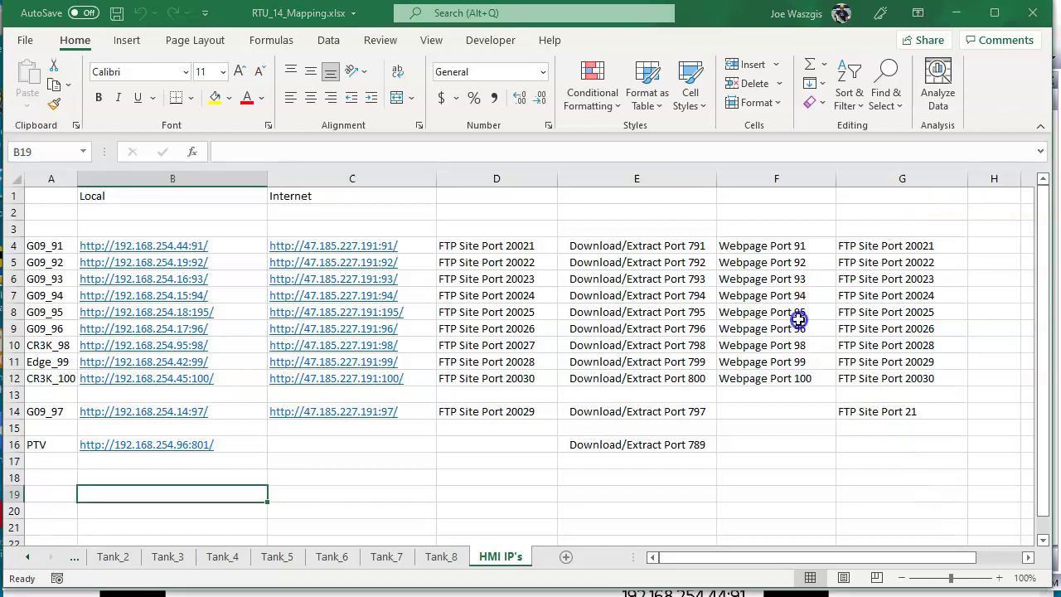
left_click(794, 318)
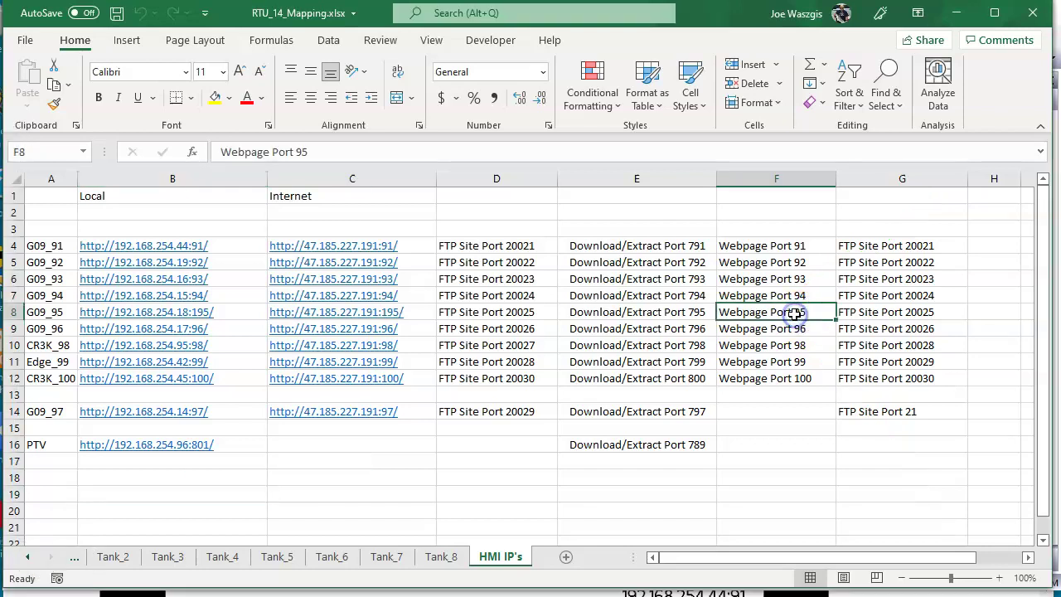
left_click(297, 152)
type("0 ")
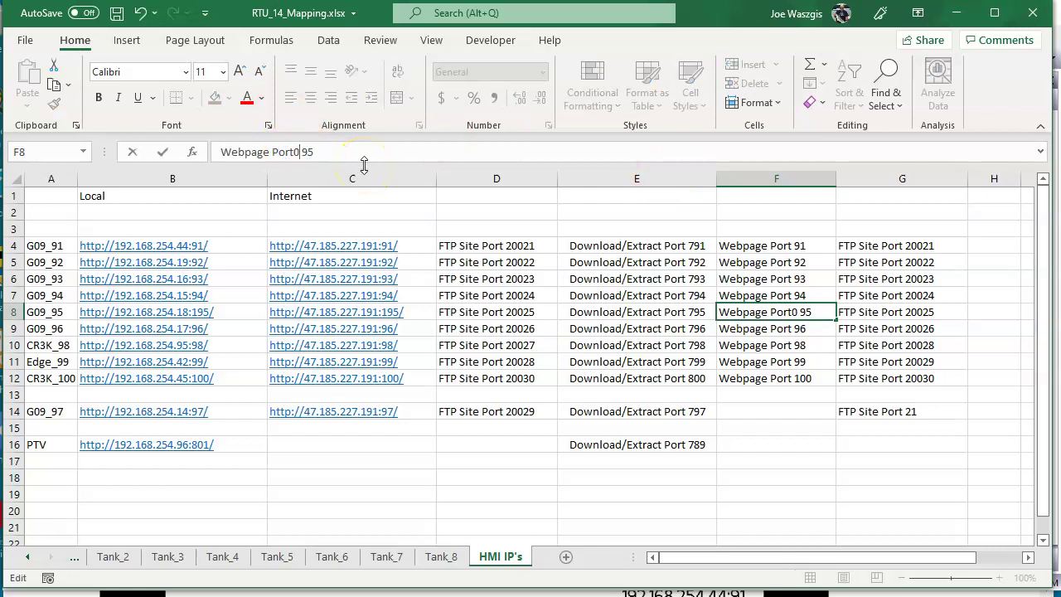
type("1")
key("Return")
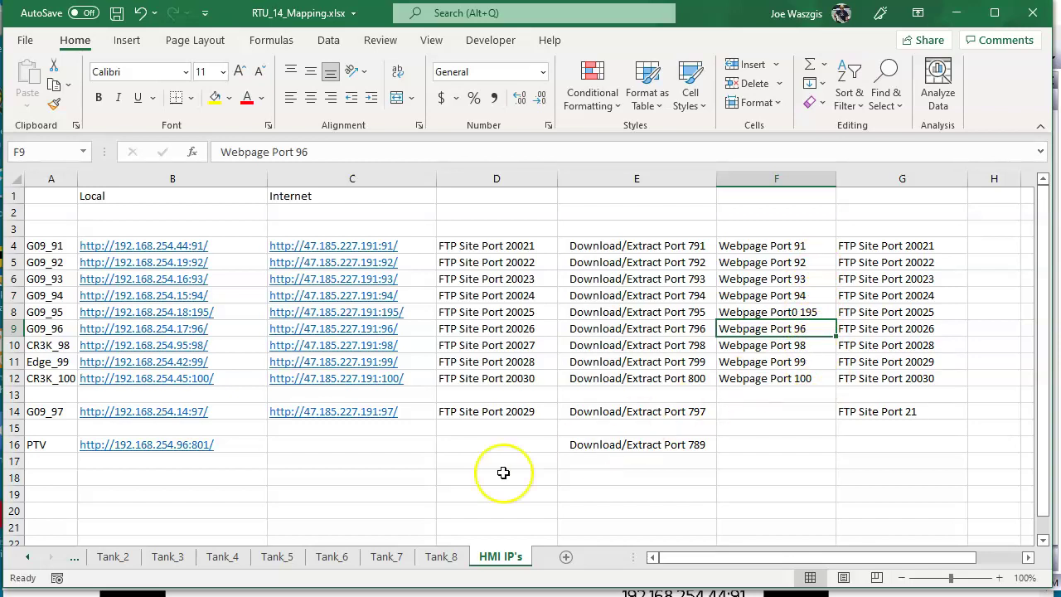
left_click(419, 592)
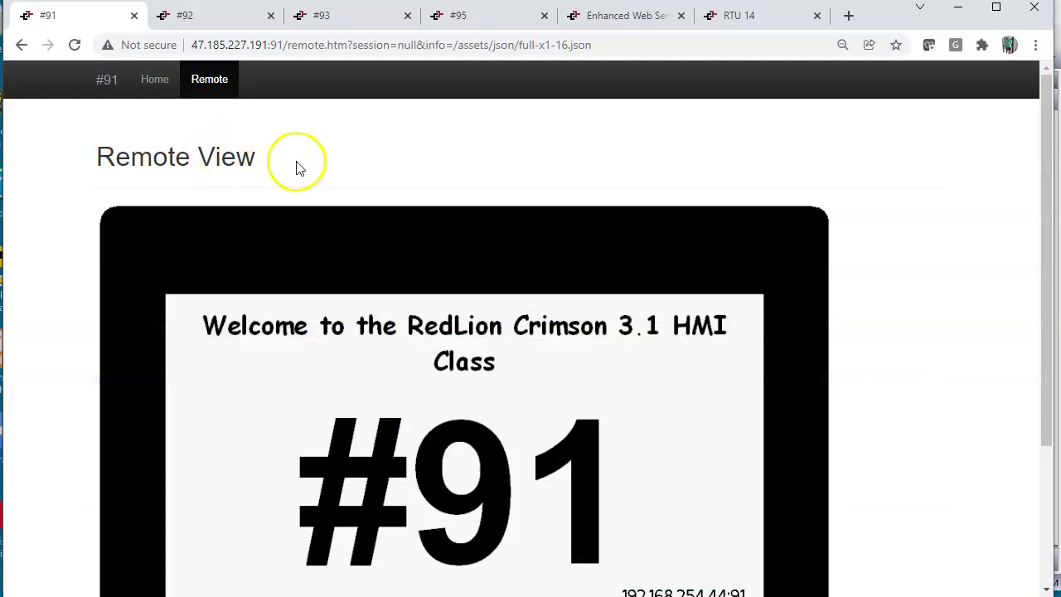
Go back in Chrome and open the device's Remote View display.
left_click(21, 45)
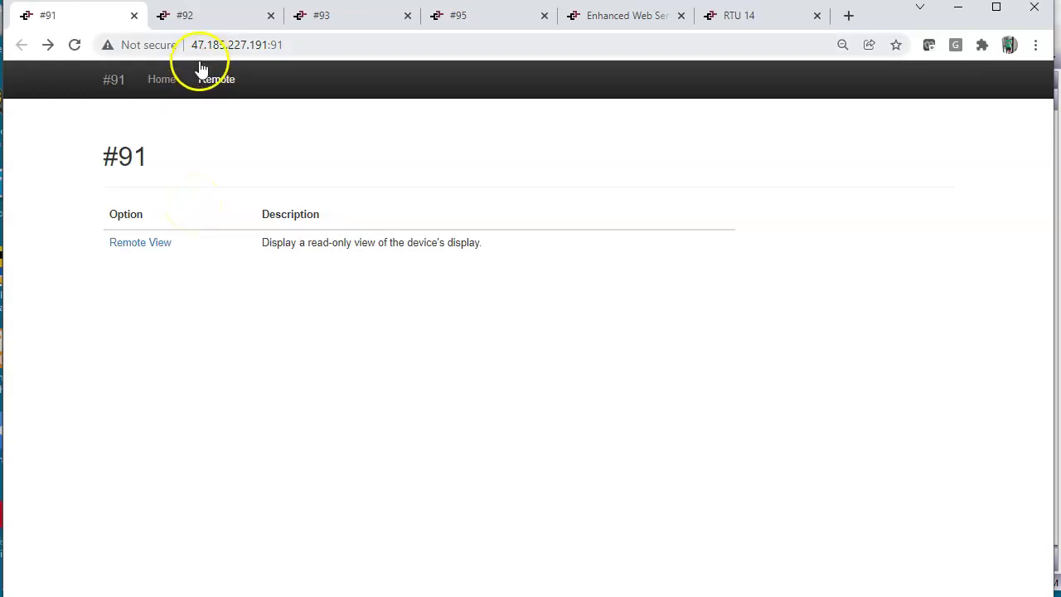
left_click(144, 245)
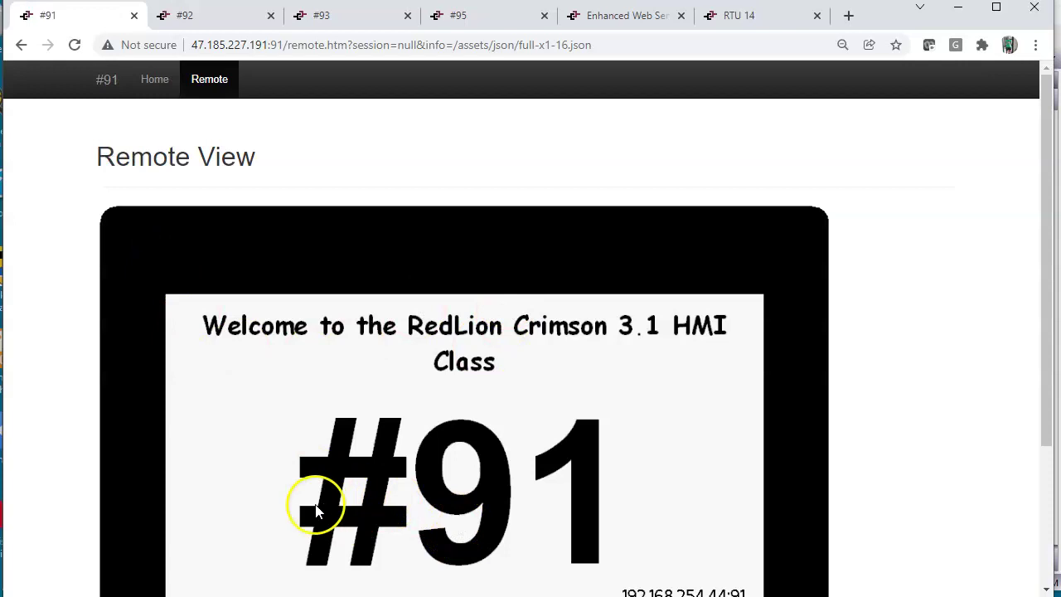
mouse_move(26, 469)
left_mouse_down()
mouse_move(40, 421)
mouse_move(47, 23)
mouse_move(48, 33)
left_mouse_up()
mouse_move(72, 348)
left_mouse_down()
mouse_move(71, 45)
mouse_move(55, 24)
mouse_move(97, 111)
mouse_move(105, 98)
left_mouse_up()
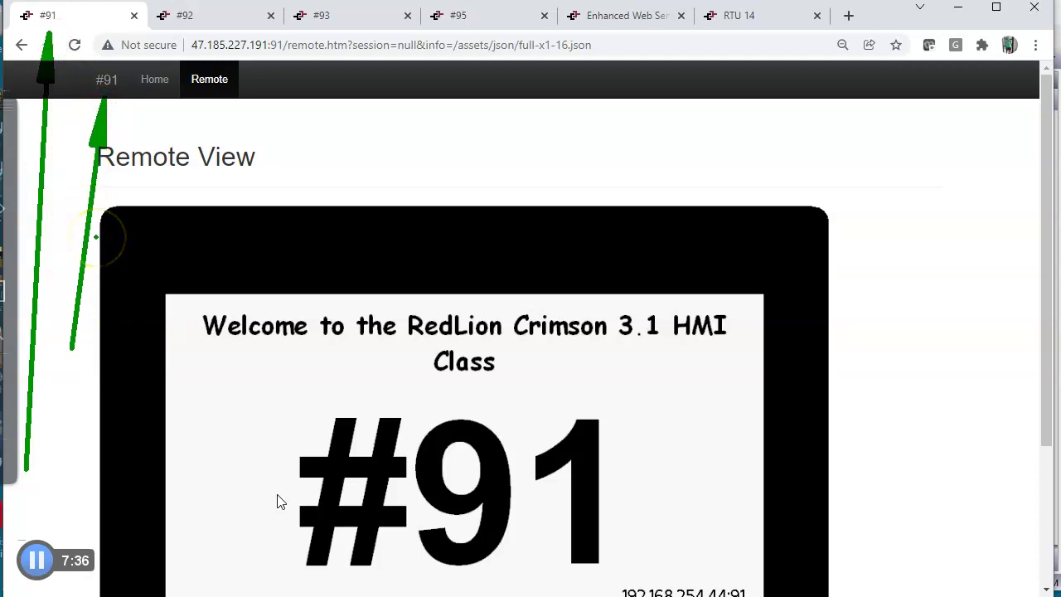
key("Escape")
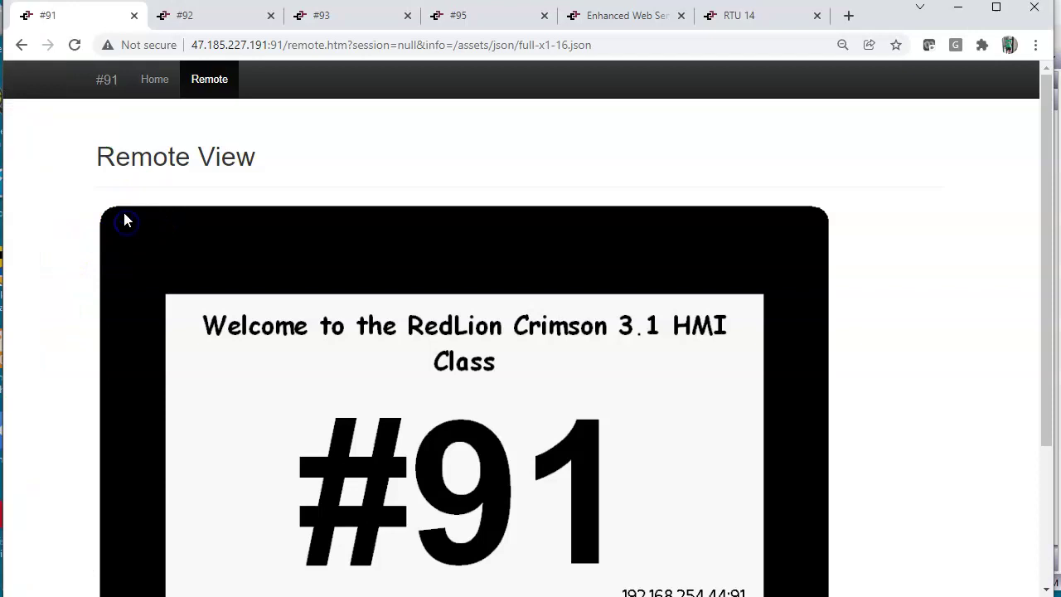
Return to the #91 device home page and switch back to Crimson 3.1.
left_click(22, 44)
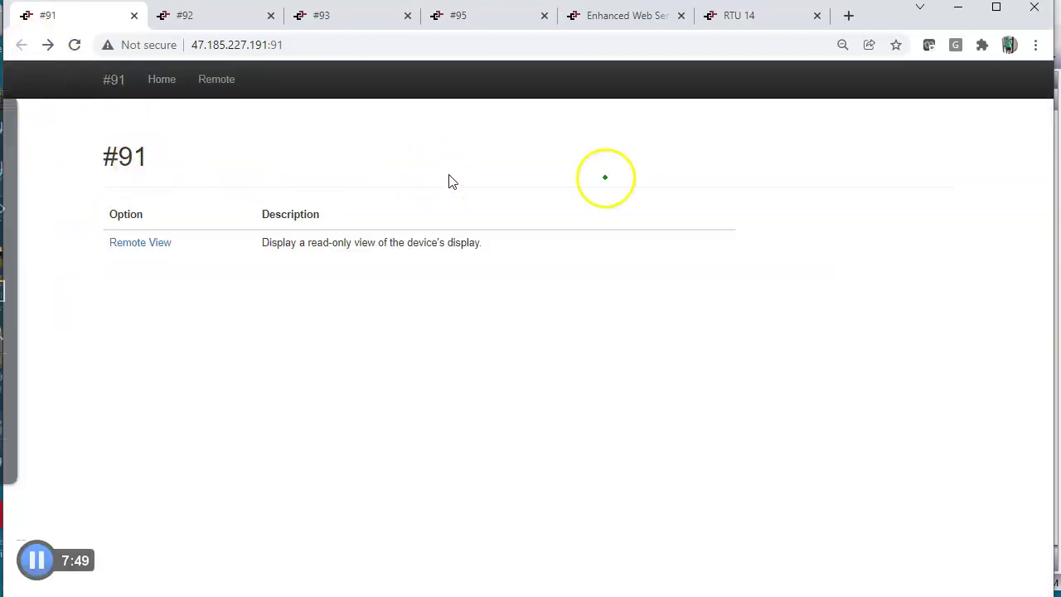
mouse_move(671, 158)
left_mouse_down()
mouse_move(142, 182)
mouse_move(143, 161)
left_mouse_up()
mouse_move(80, 275)
left_mouse_down()
mouse_move(97, 233)
mouse_move(107, 87)
left_mouse_up()
left_click_drag(60, 234, 43, 22)
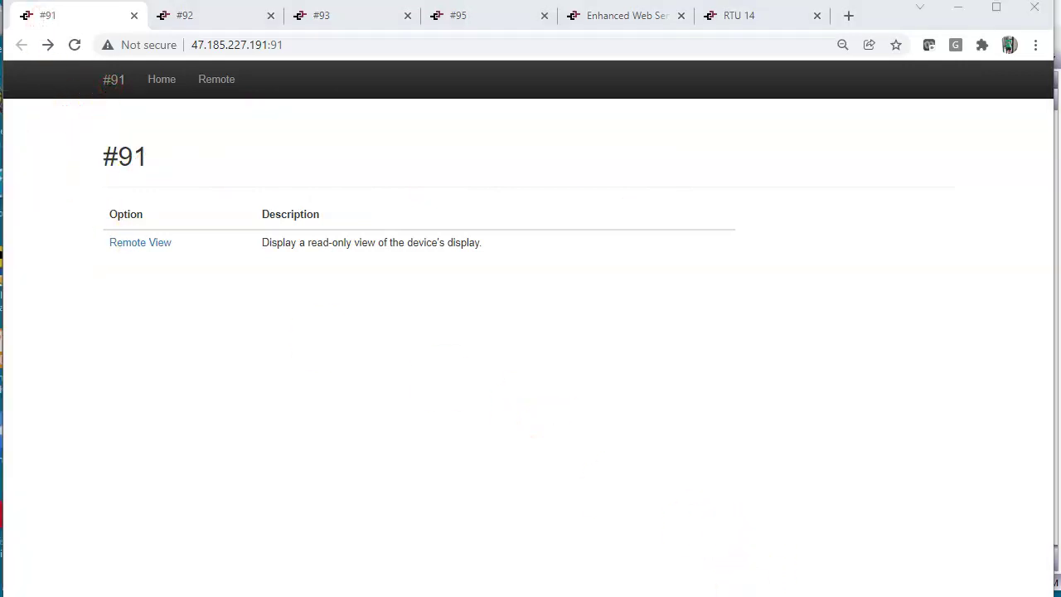
key("alt+Tab")
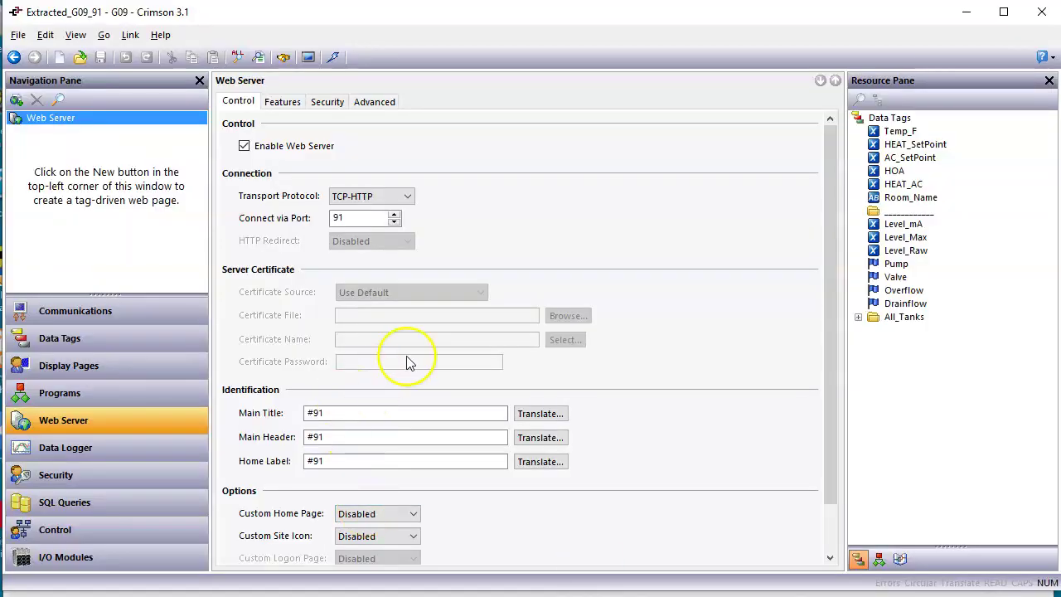
Replace the #91 Main Title with 'WaZoos 91'.
mouse_move(563, 178)
left_mouse_down()
mouse_move(402, 296)
mouse_move(338, 398)
left_mouse_up()
left_click(330, 412)
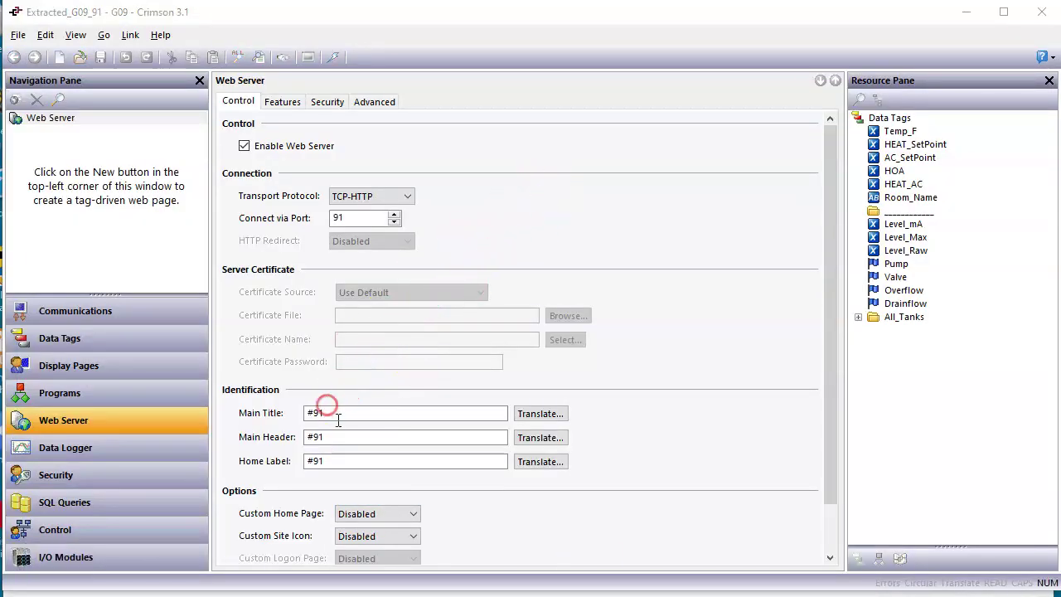
type("WaZoos")
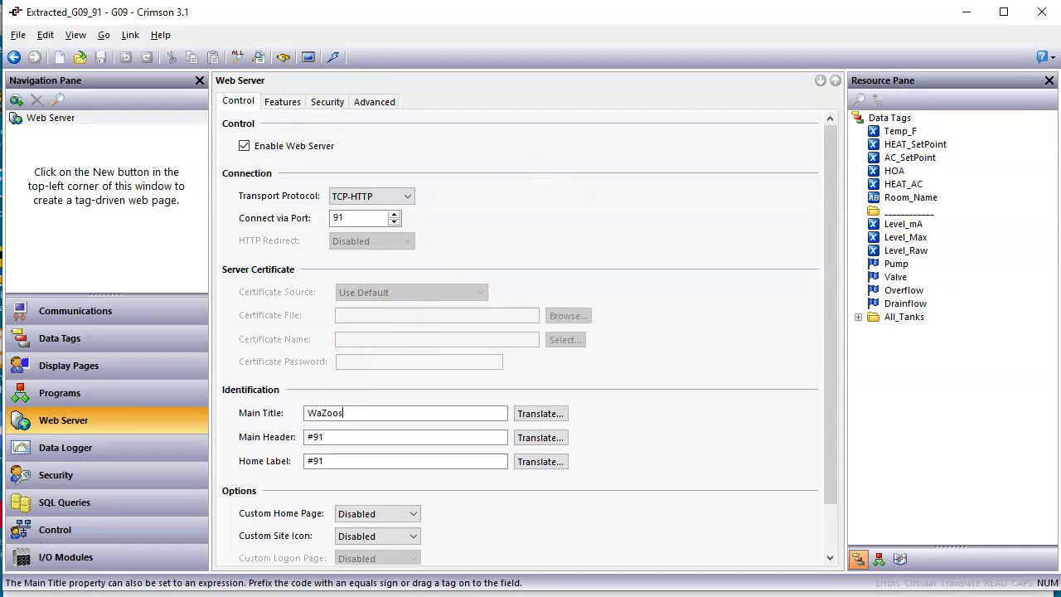
key("Return")
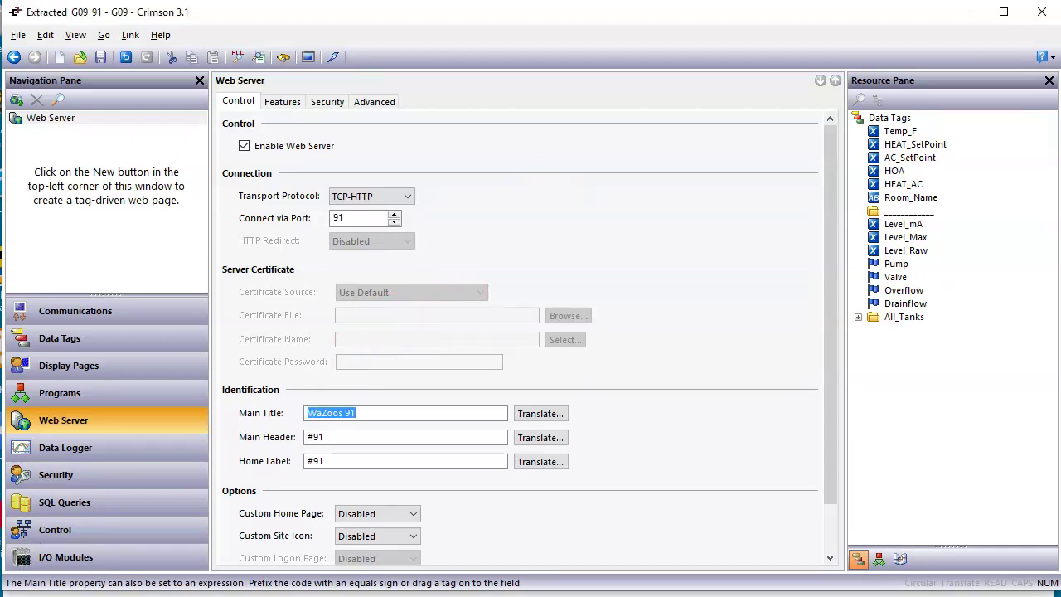
Copy 'WaZoos 91' into the Main Header and Home Label, then save the project.
left_click(350, 437)
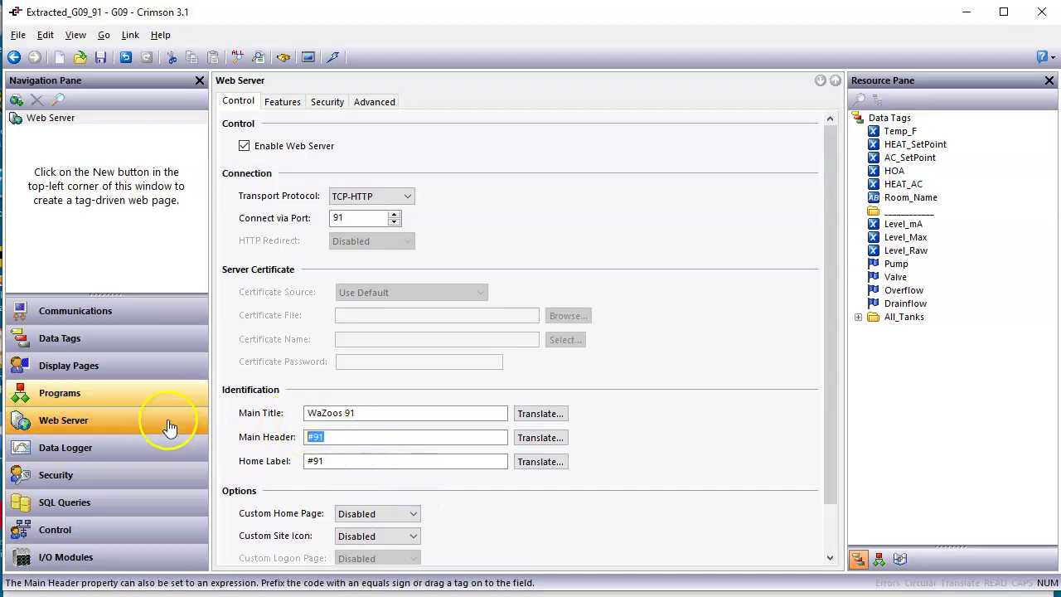
left_click(370, 414)
right_click(319, 418)
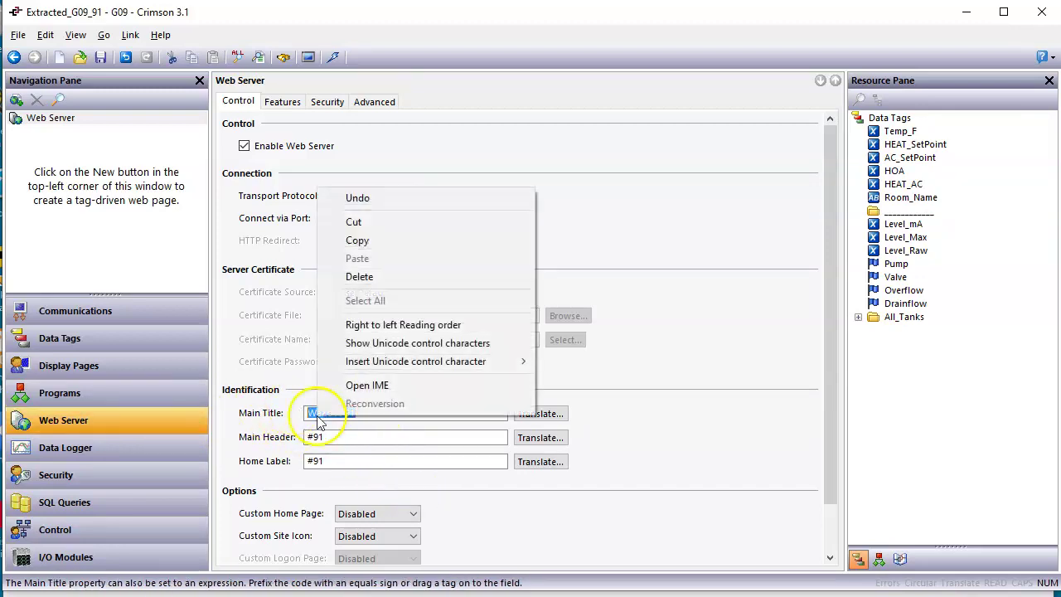
left_click(358, 240)
left_click(350, 437)
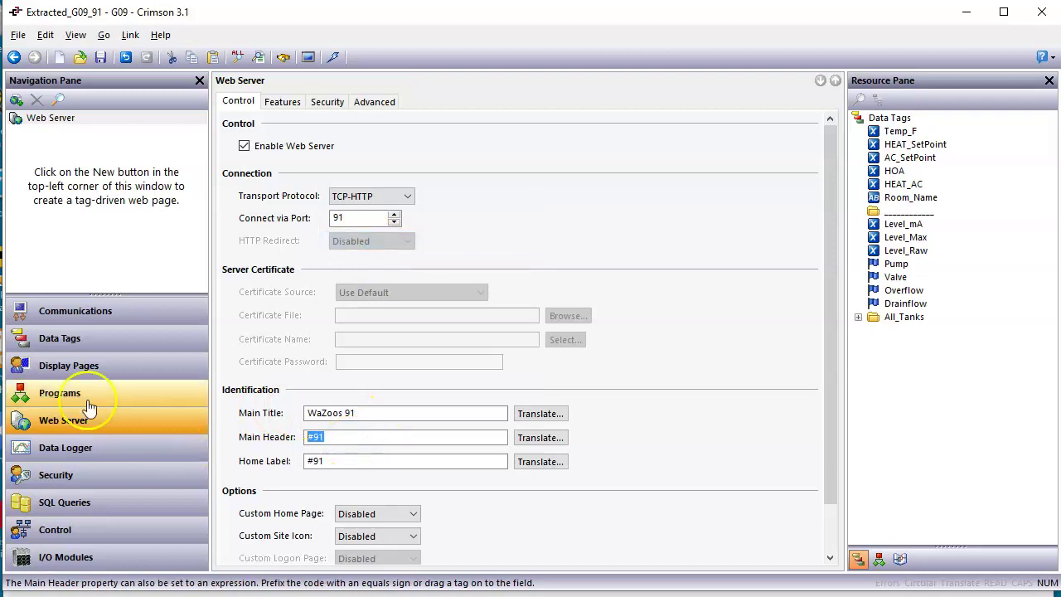
key("ctrl+v")
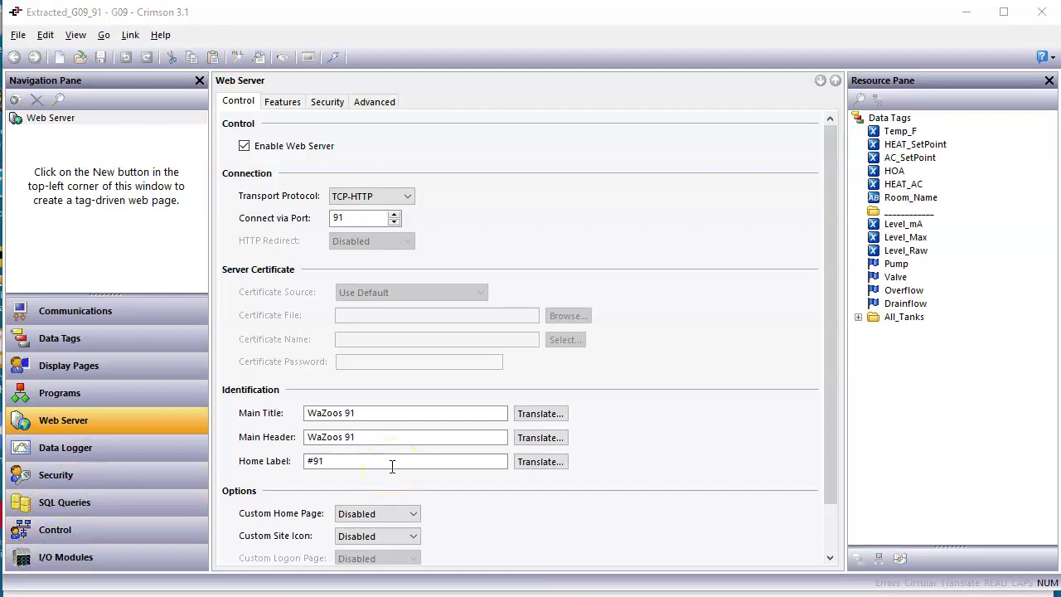
left_click_drag(379, 466, 286, 461)
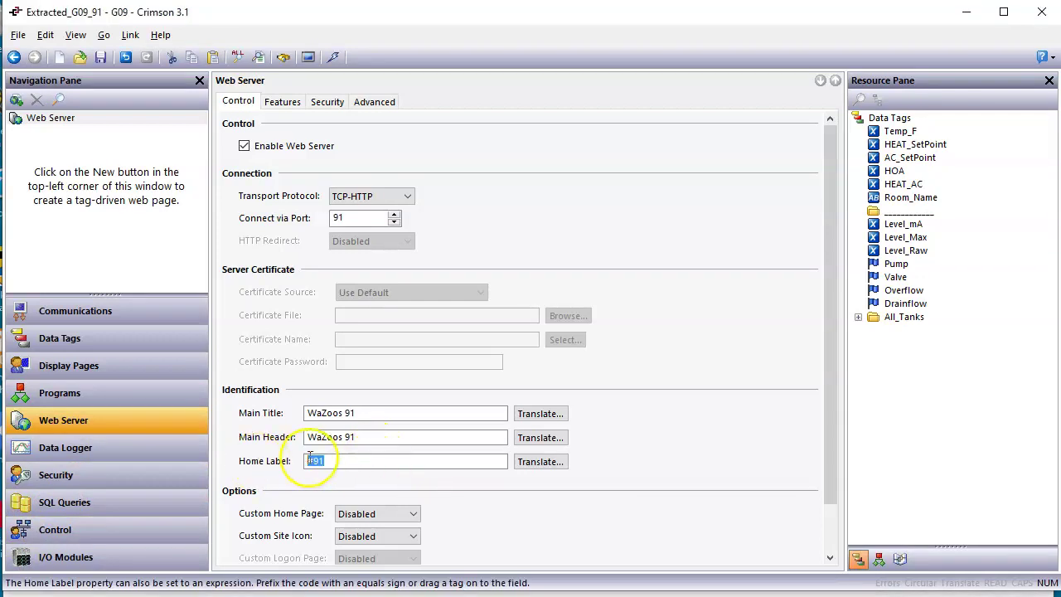
key("ctrl+v")
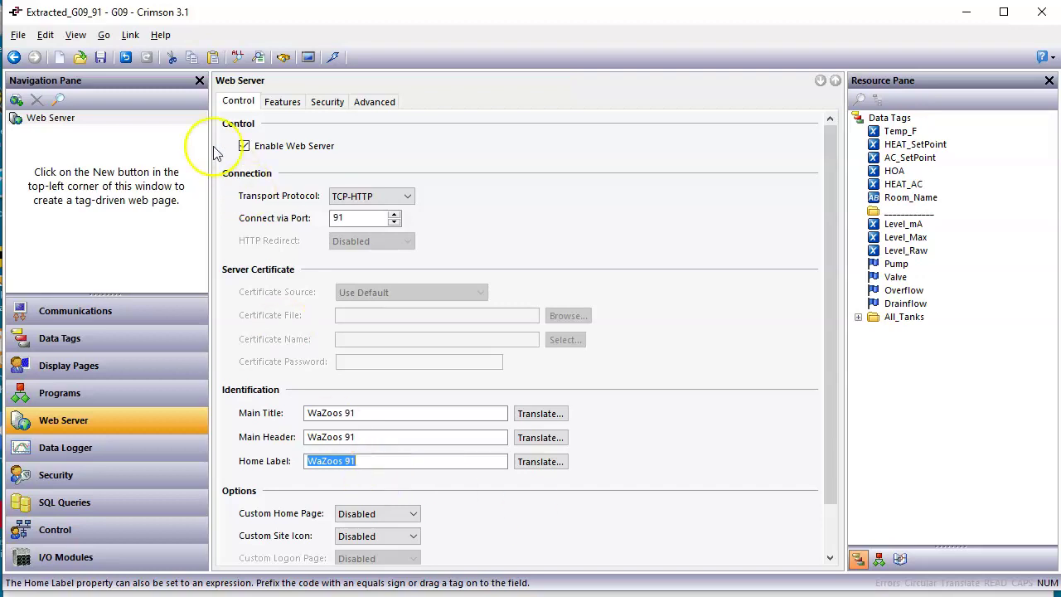
left_click(99, 60)
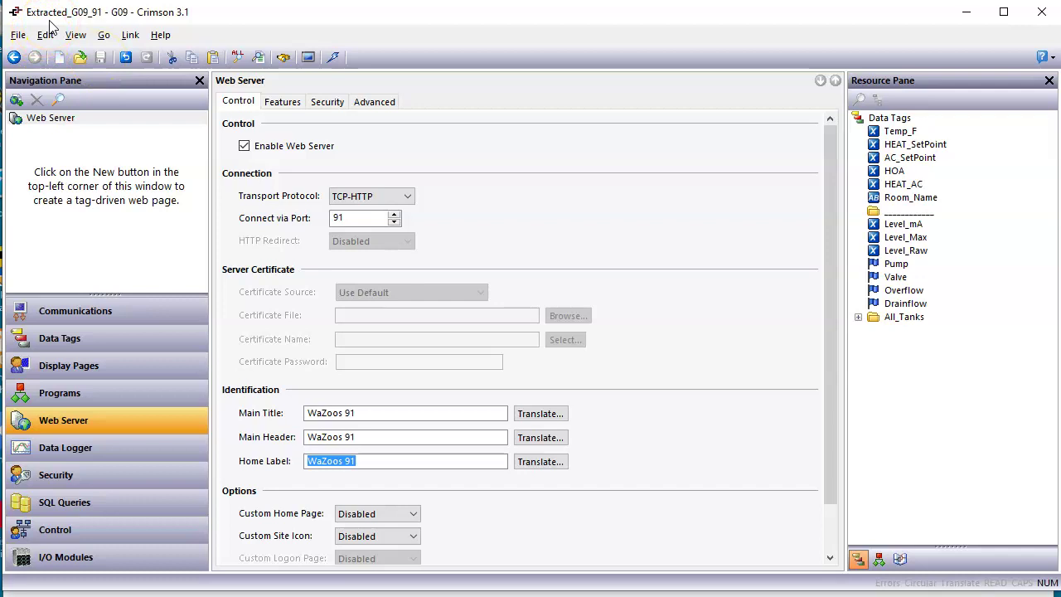
Start Save As and browse to Docs\ADC_INFO\2300_Seminars\2021\Home_Trainings.
left_click(18, 35)
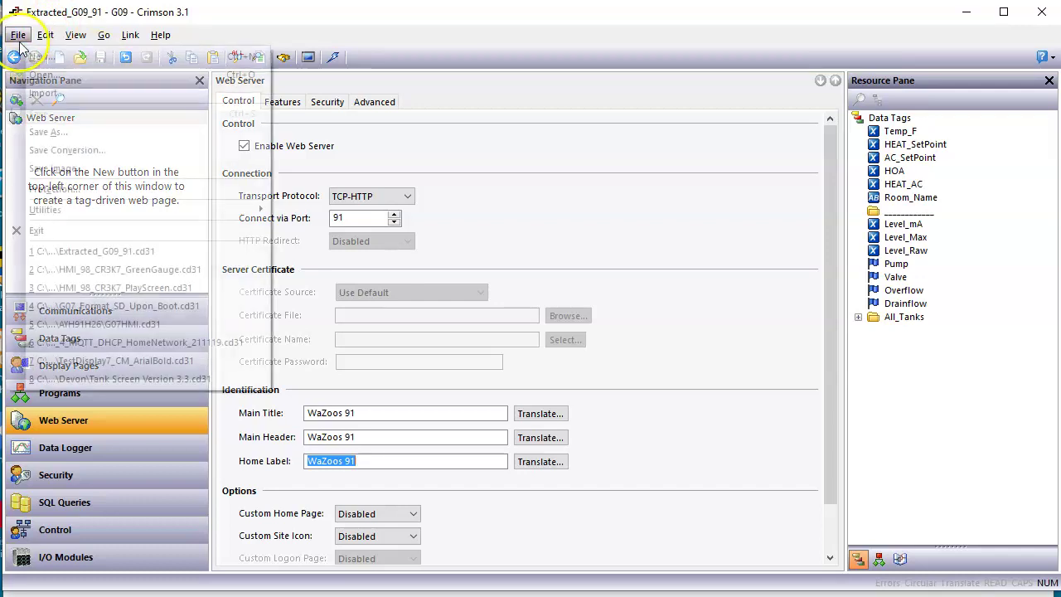
left_click(51, 133)
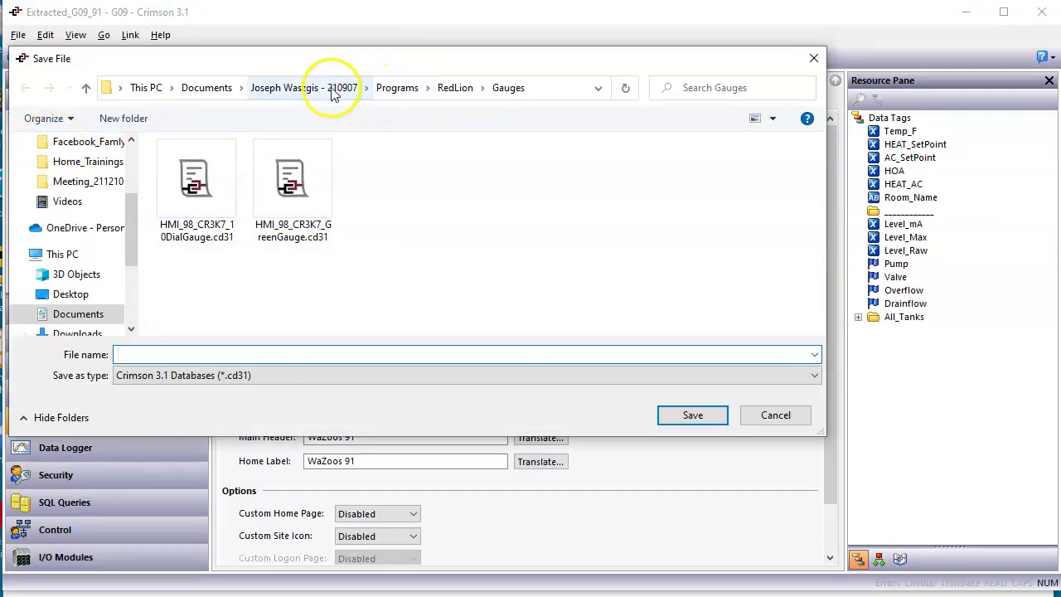
left_click(345, 88)
double_click(199, 167)
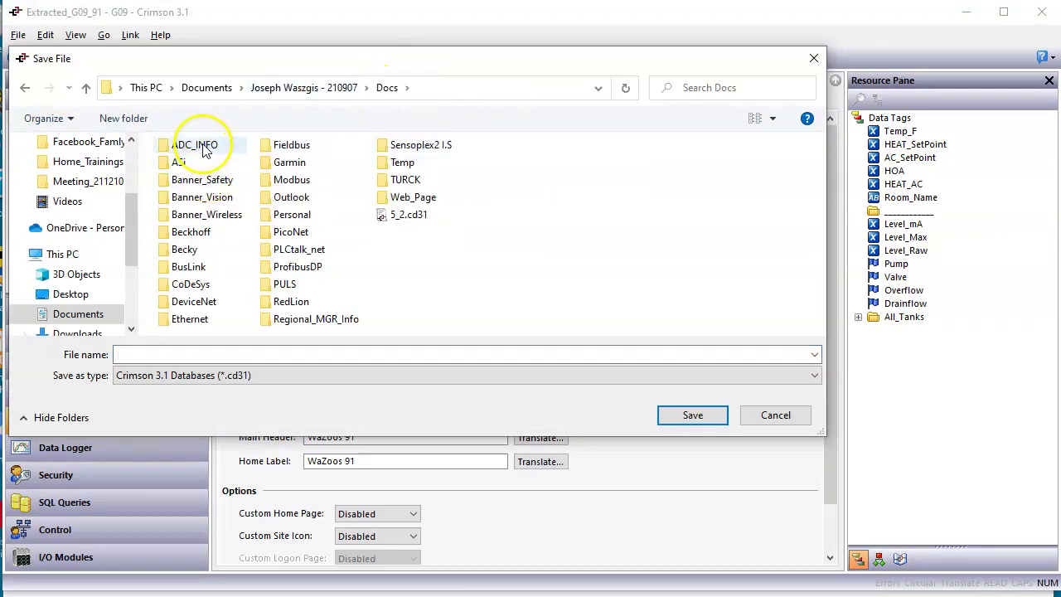
double_click(202, 145)
double_click(204, 147)
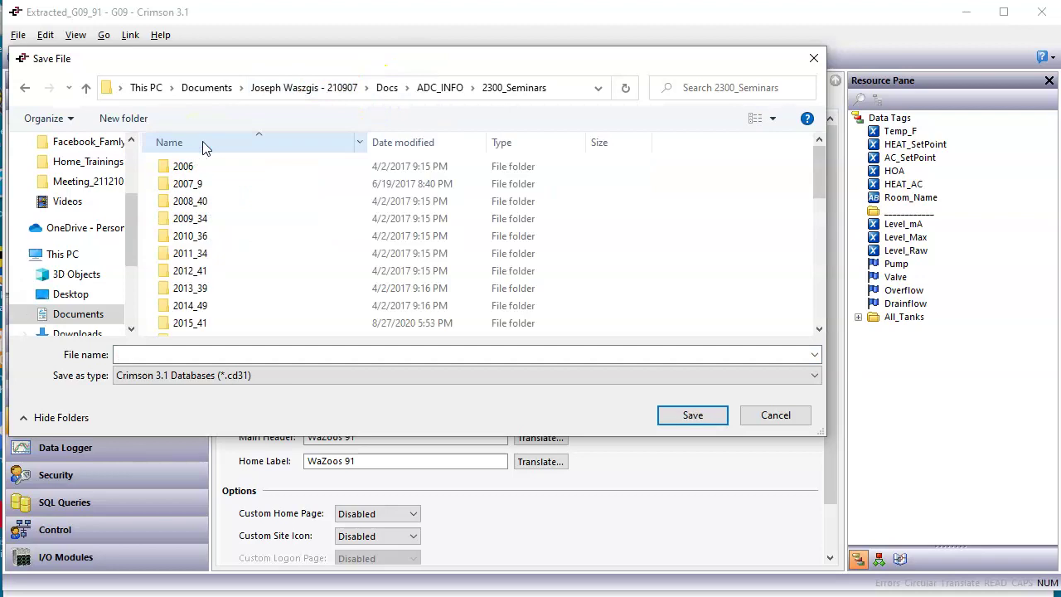
scroll(199, 274, "down", 3)
double_click(183, 275)
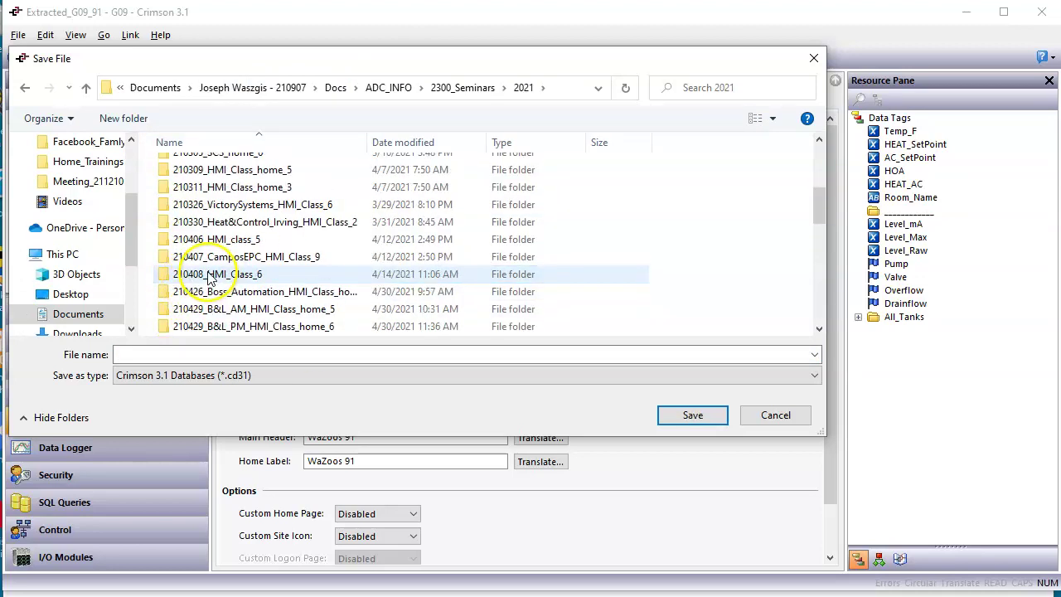
scroll(208, 278, "down", 5)
double_click(209, 279)
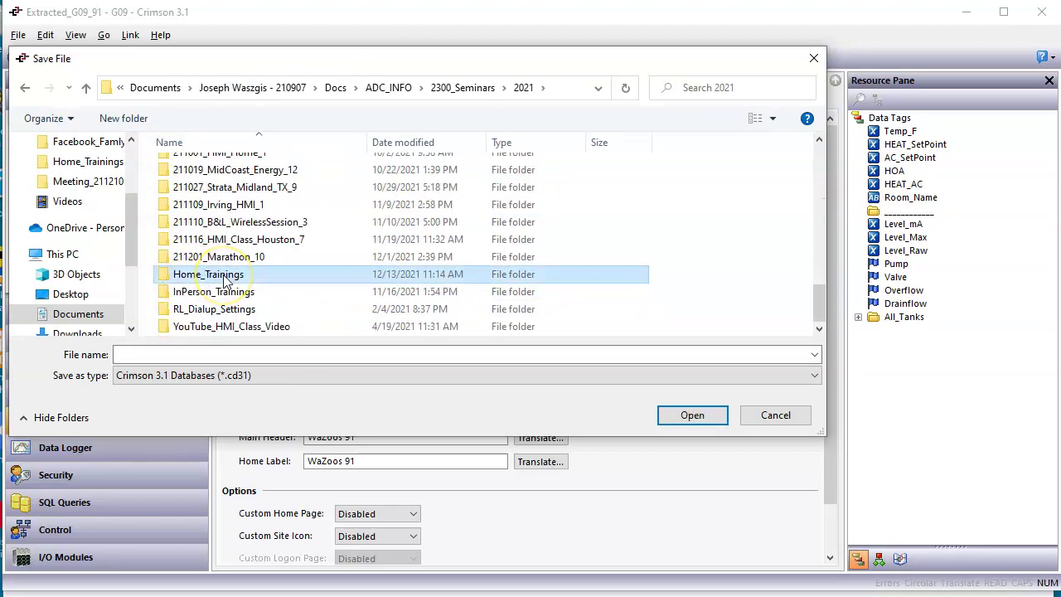
Name the file Extracted_G09_91_Changed_WebName and save it.
left_click(232, 267)
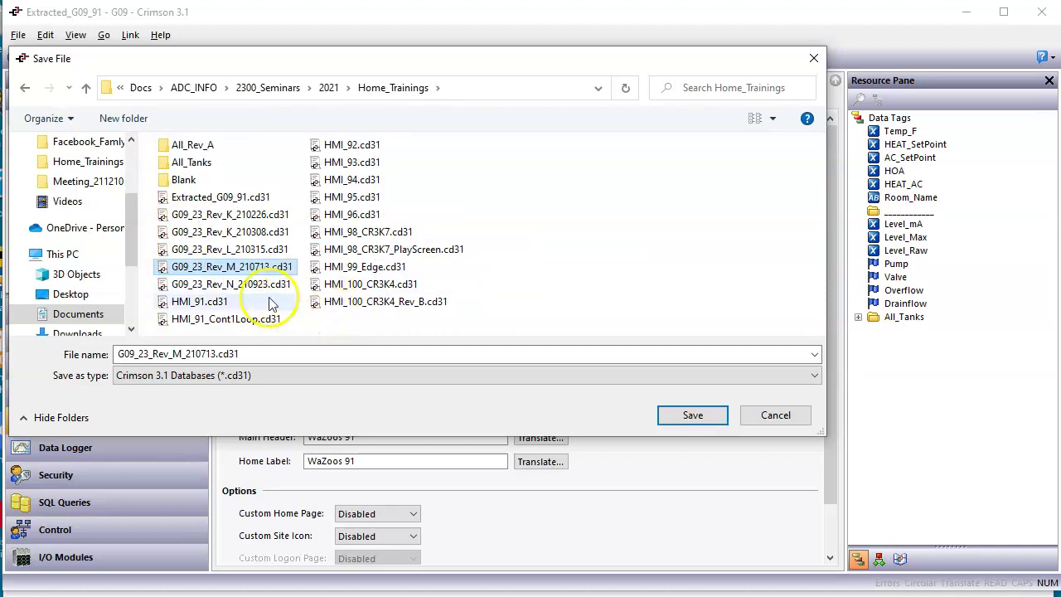
left_click(213, 203)
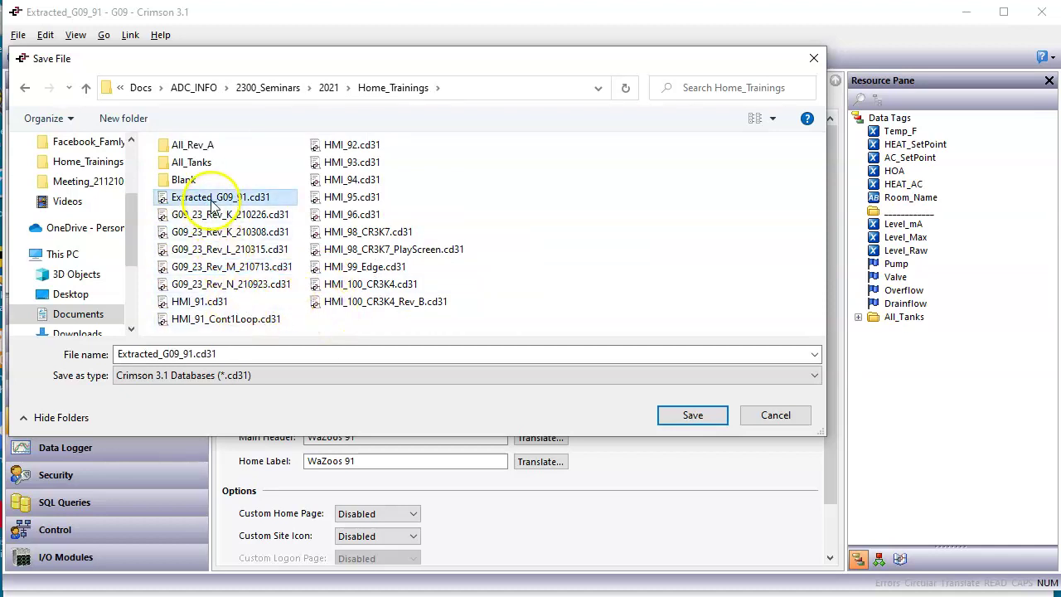
double_click(254, 355)
left_click(254, 355)
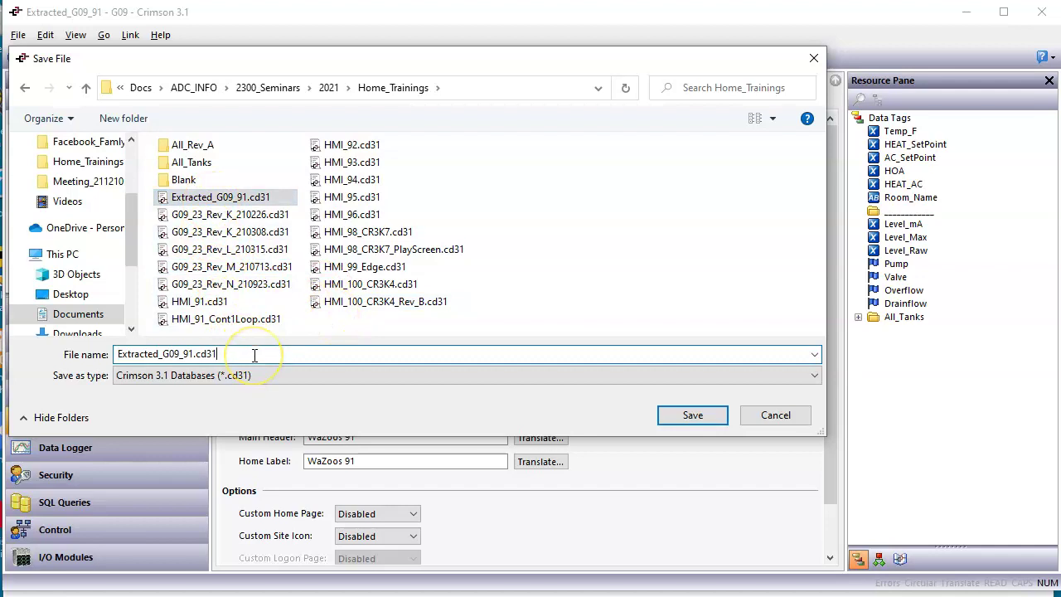
key("BackSpace")
key("BackSpace")
key("BackSpace")
key("BackSpace")
type("_Changed_WebName")
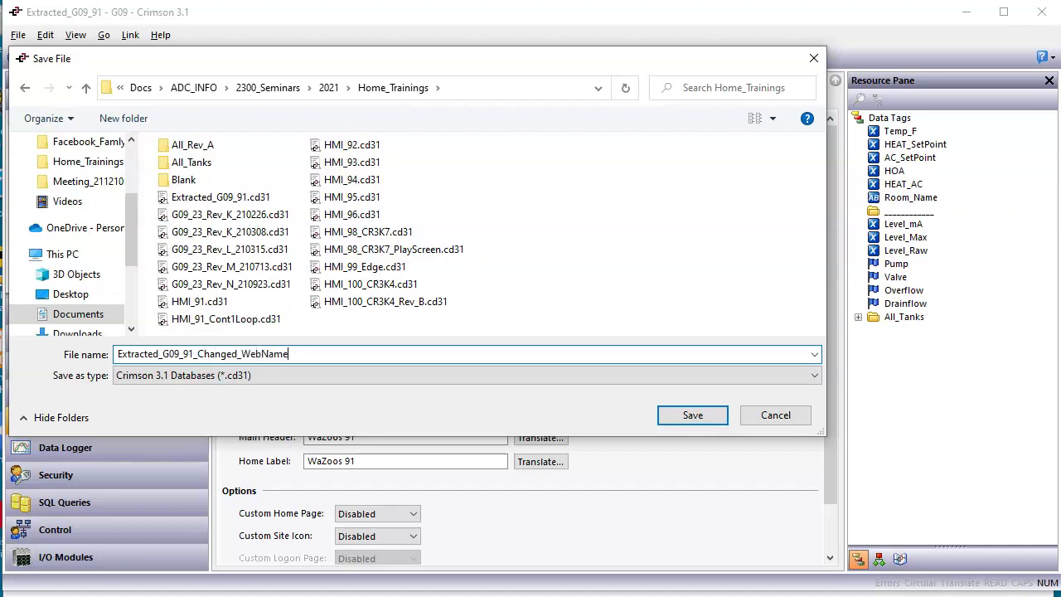
key("Return")
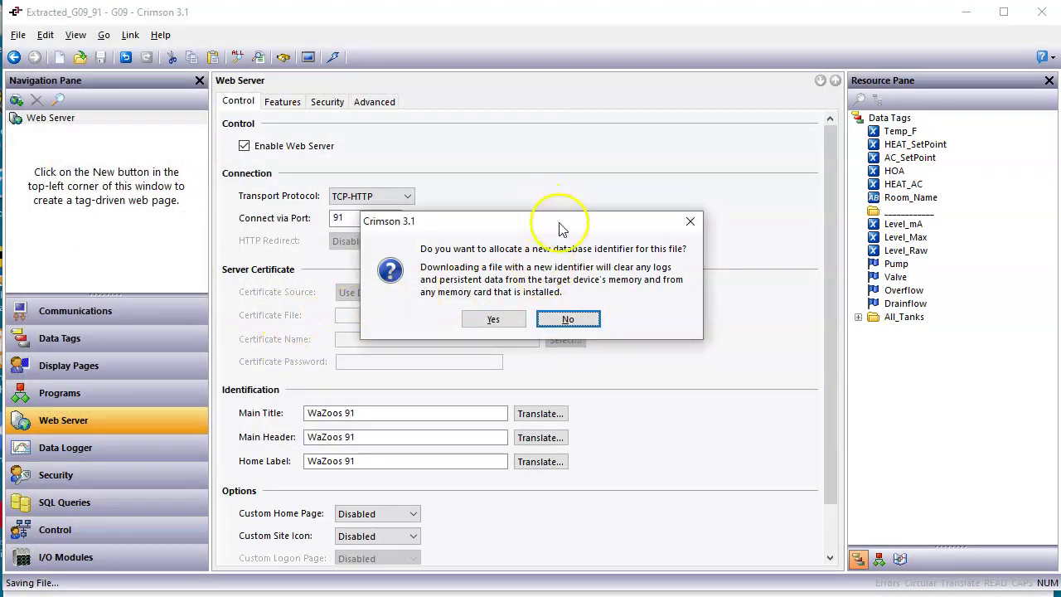
Answer No to allocating a new database identifier, keeping the existing one.
left_click_drag(560, 228, 524, 216)
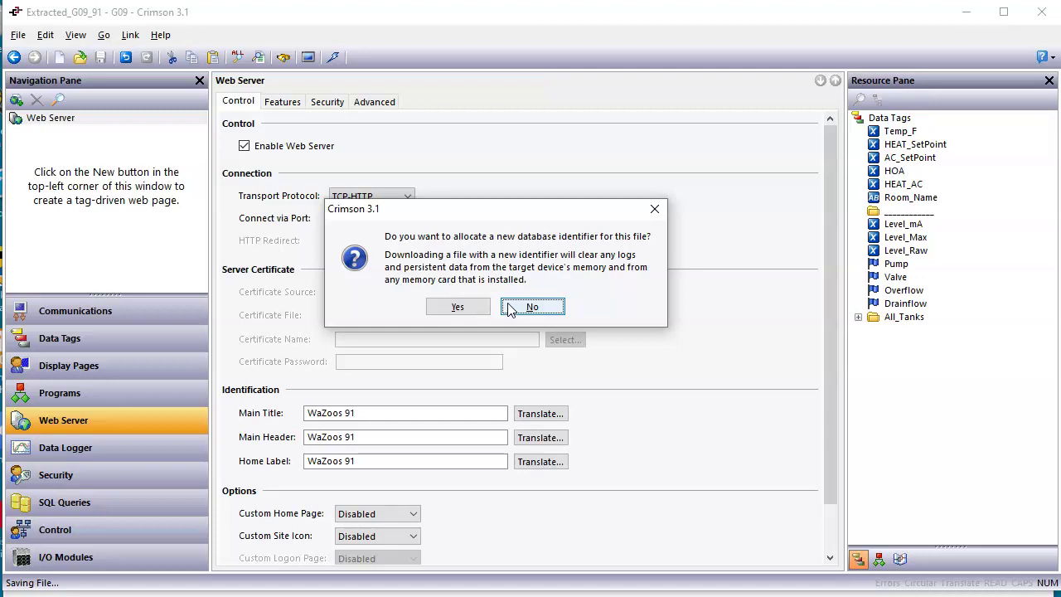
left_click(530, 306)
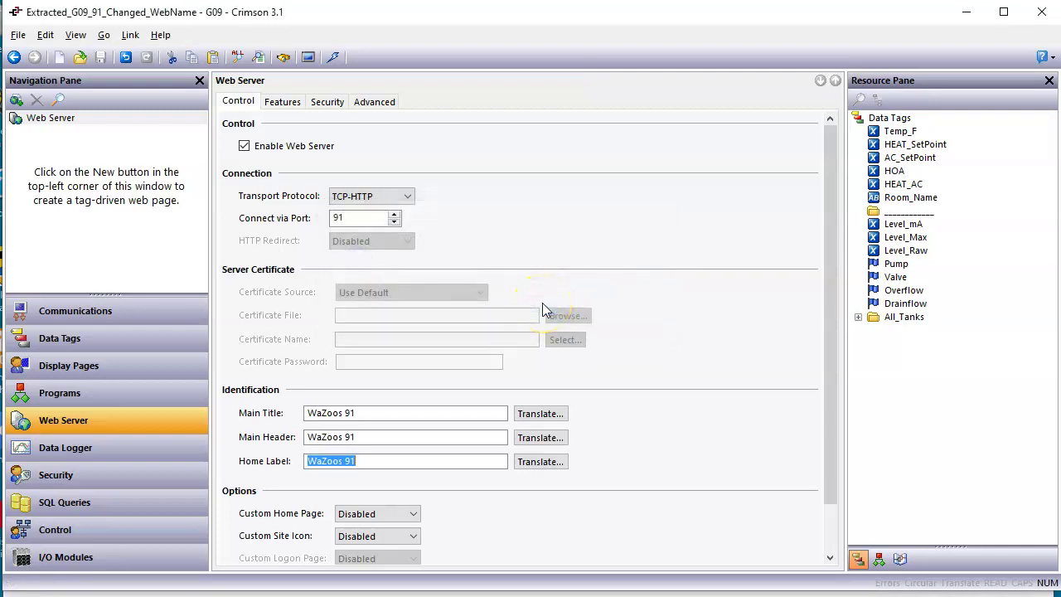
Set the link to TCP/IP and update the device with the renamed database.
left_click(130, 35)
left_click(170, 267)
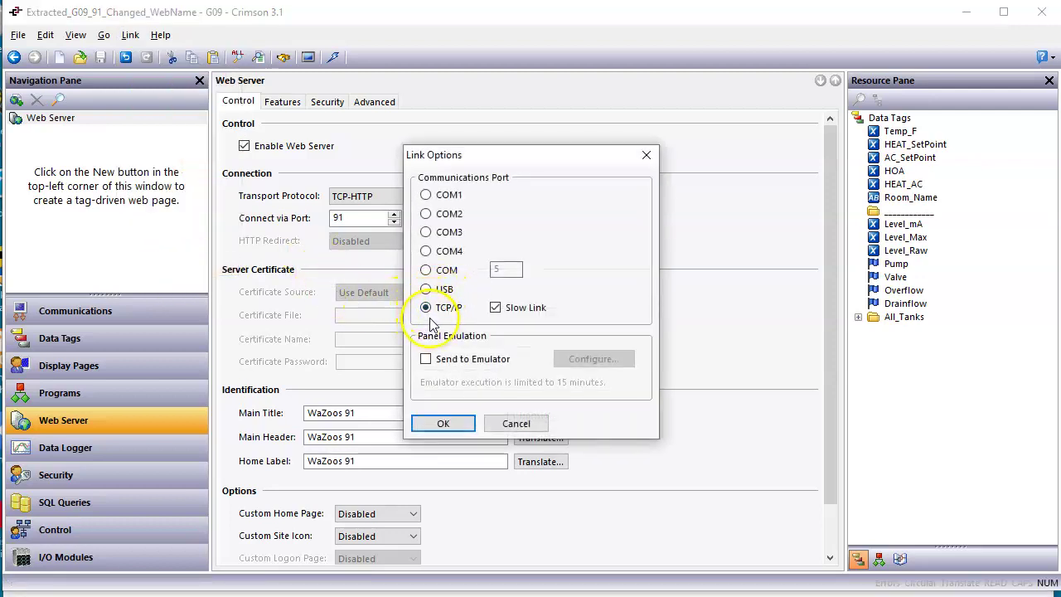
left_click(443, 423)
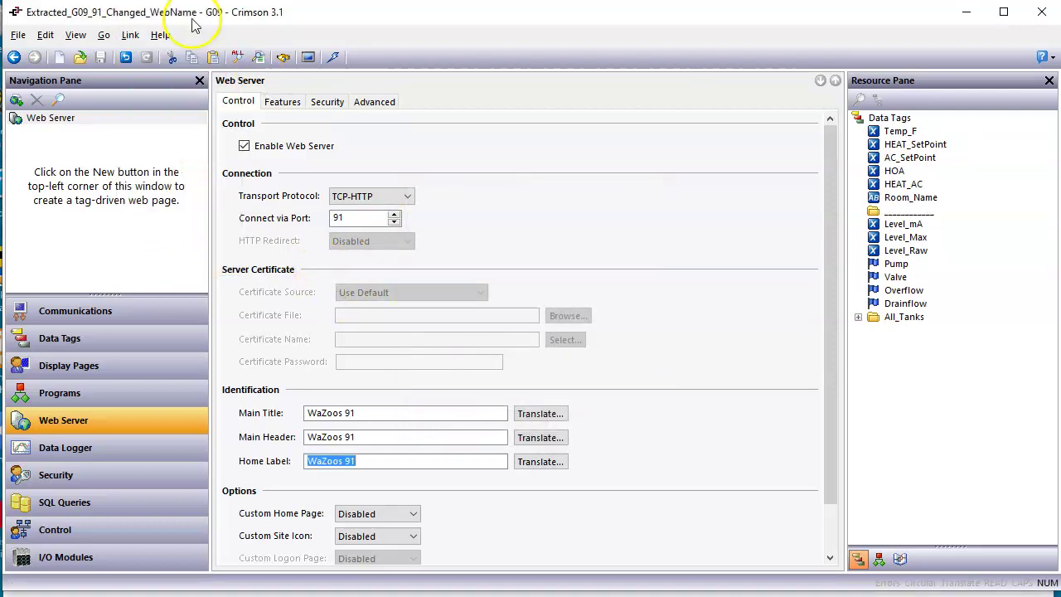
left_click(130, 35)
left_click(153, 75)
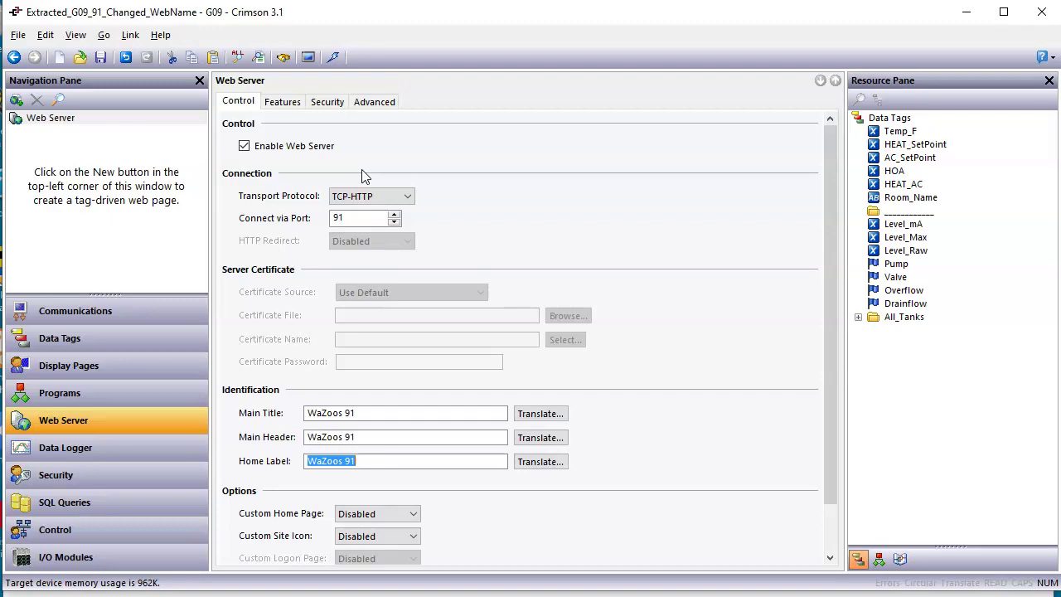
Reload the #91 device page and check Crimson's remote download addressing settings.
key("alt+Tab")
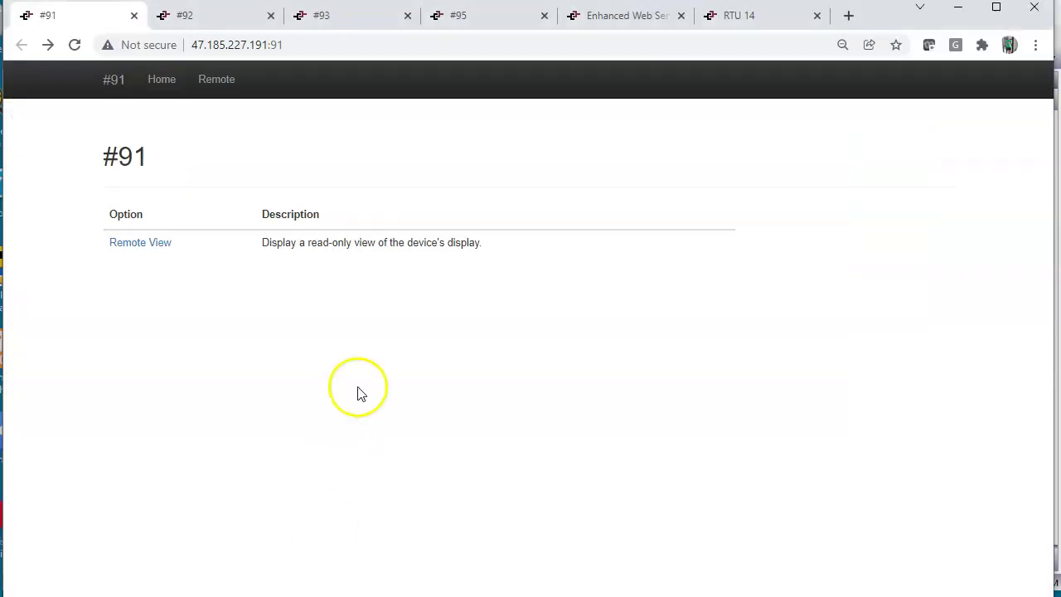
left_click(357, 386)
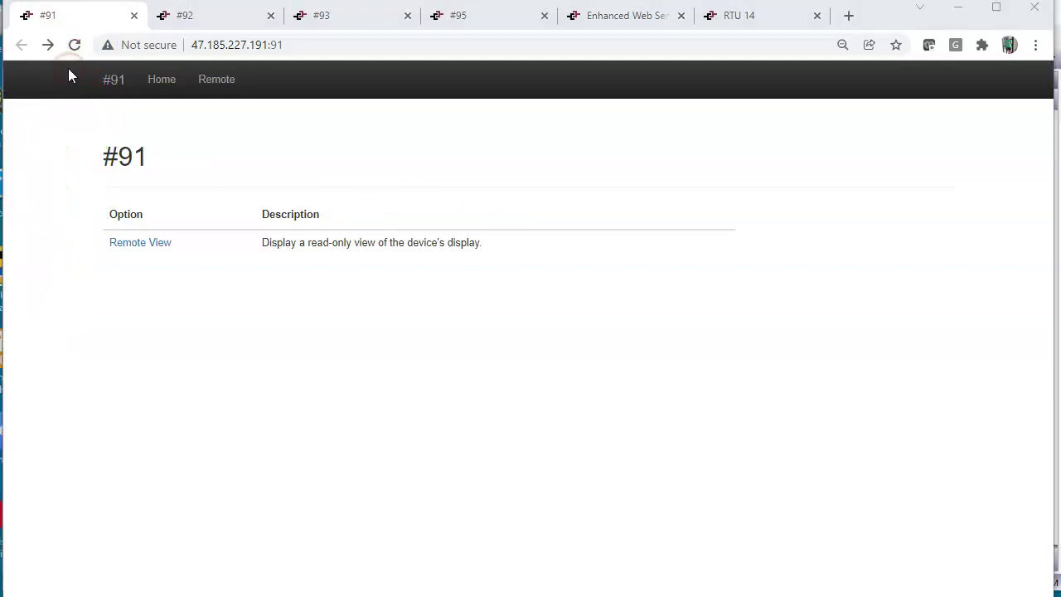
left_click(74, 45)
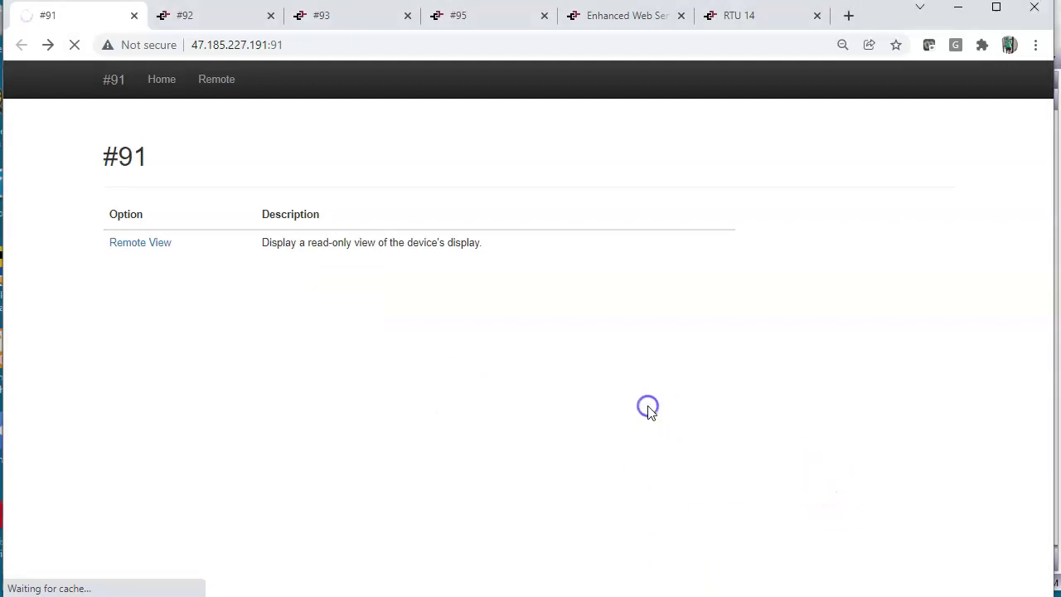
left_click(687, 590)
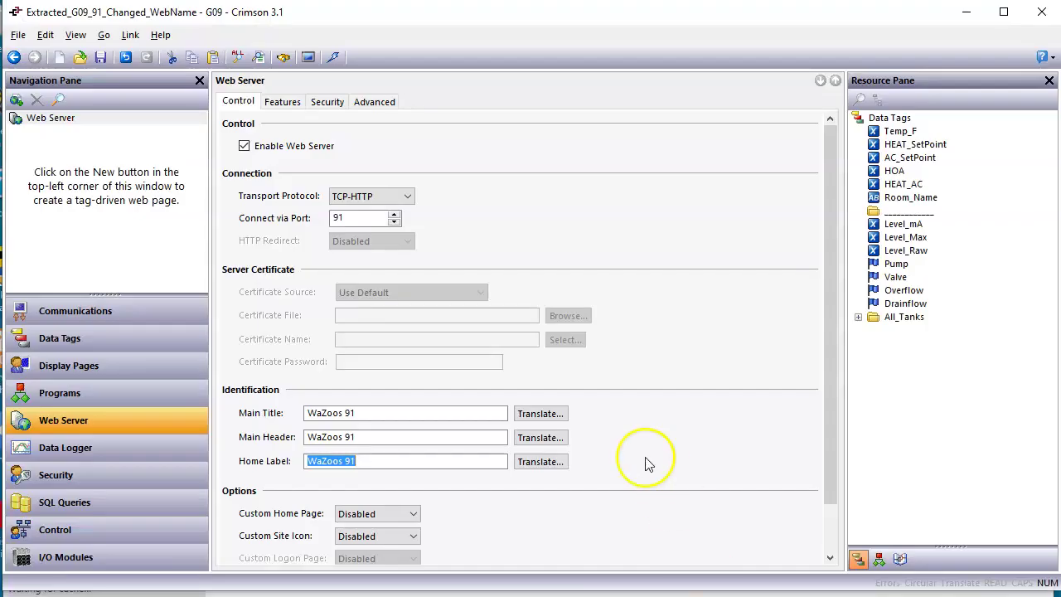
left_click(134, 319)
left_click(500, 102)
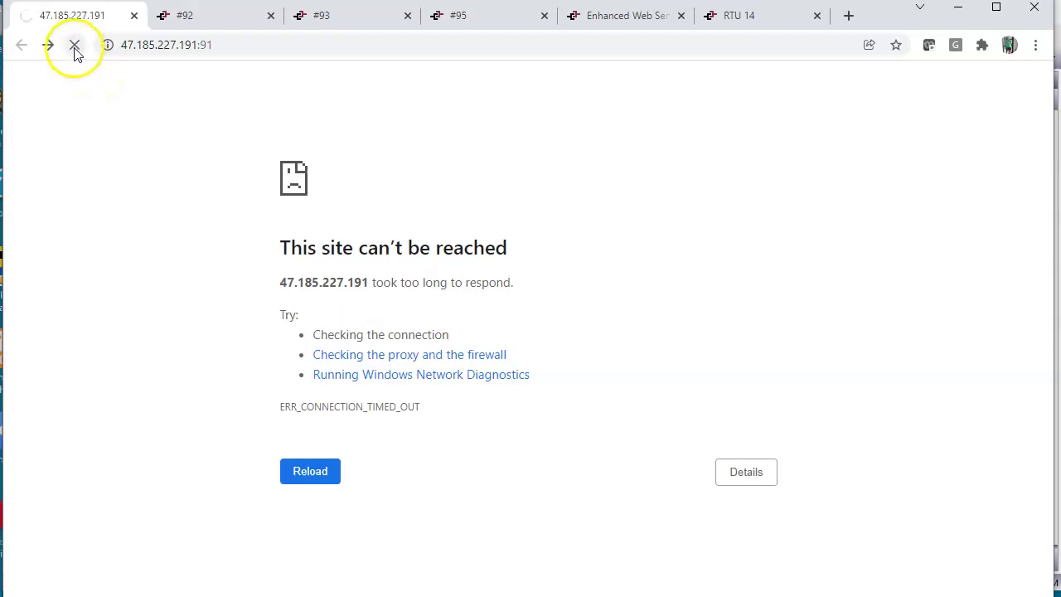
Stop the stalled load and reload until the page shows WaZoos 91.
left_click(76, 47)
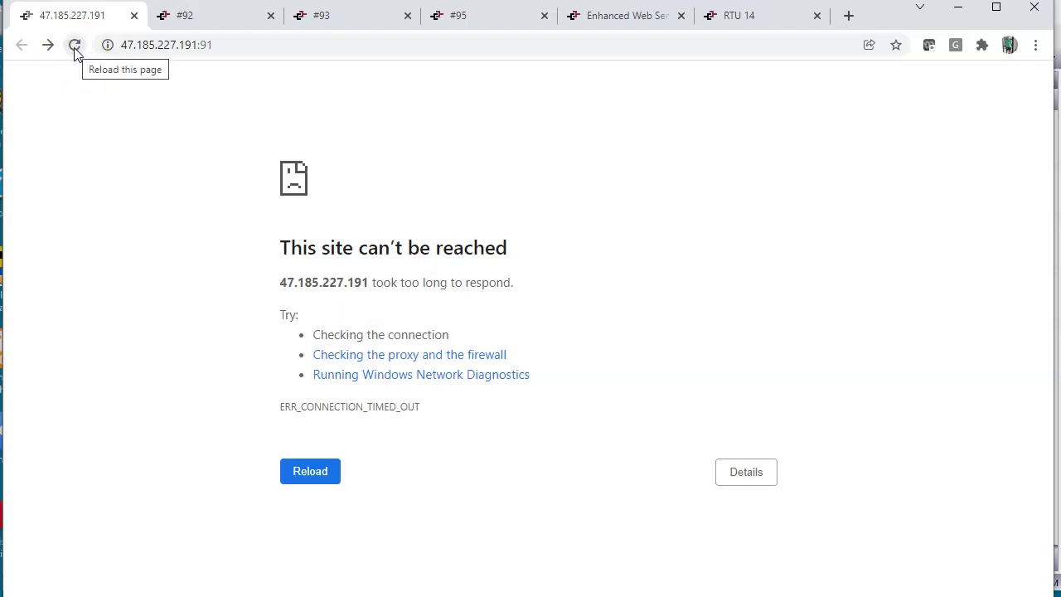
left_click(75, 47)
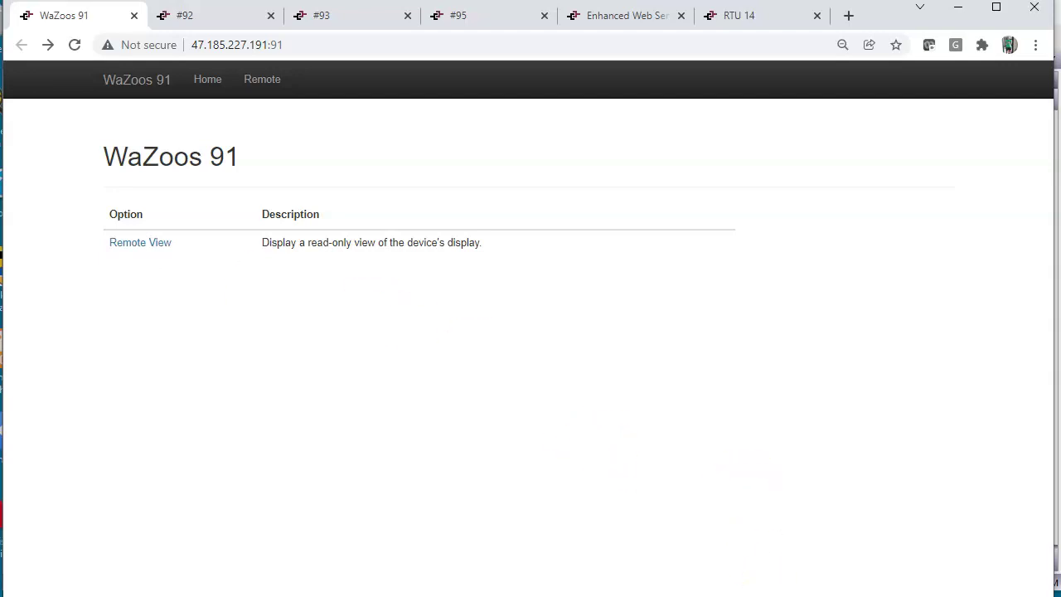
mouse_move(715, 594)
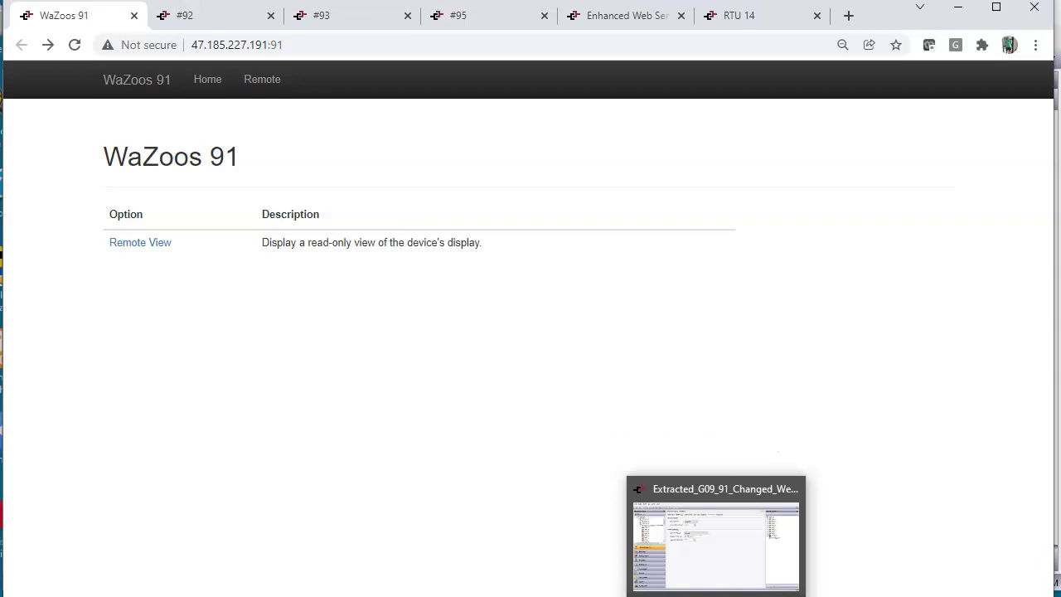
left_click(701, 539)
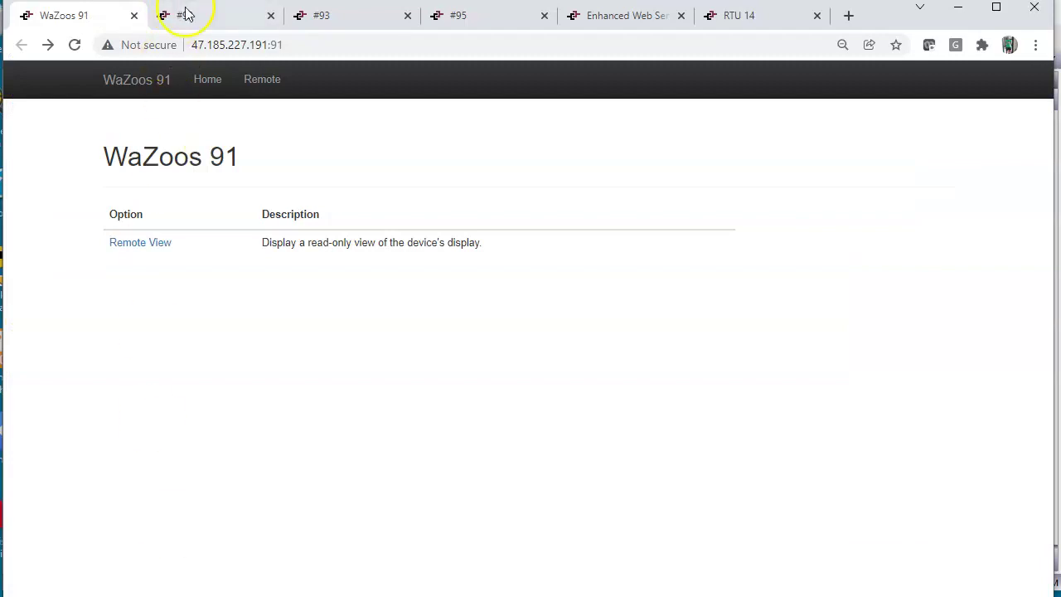
Compare the #92, #93, #95, Enhanced Web Server, RTU 14 and WaZoos 91 device pages.
left_click(186, 16)
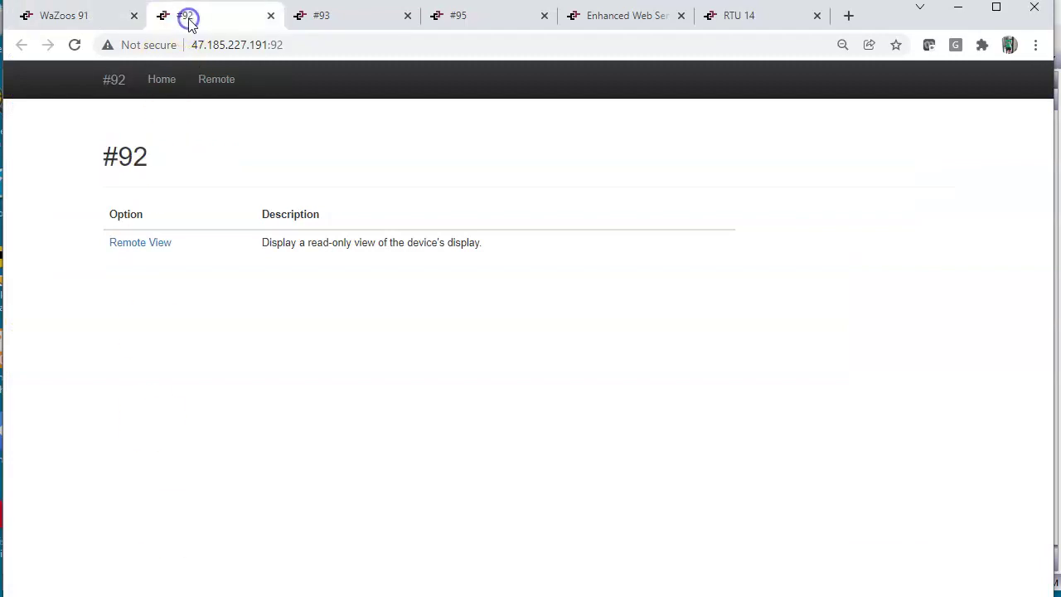
left_click(320, 23)
left_click(450, 13)
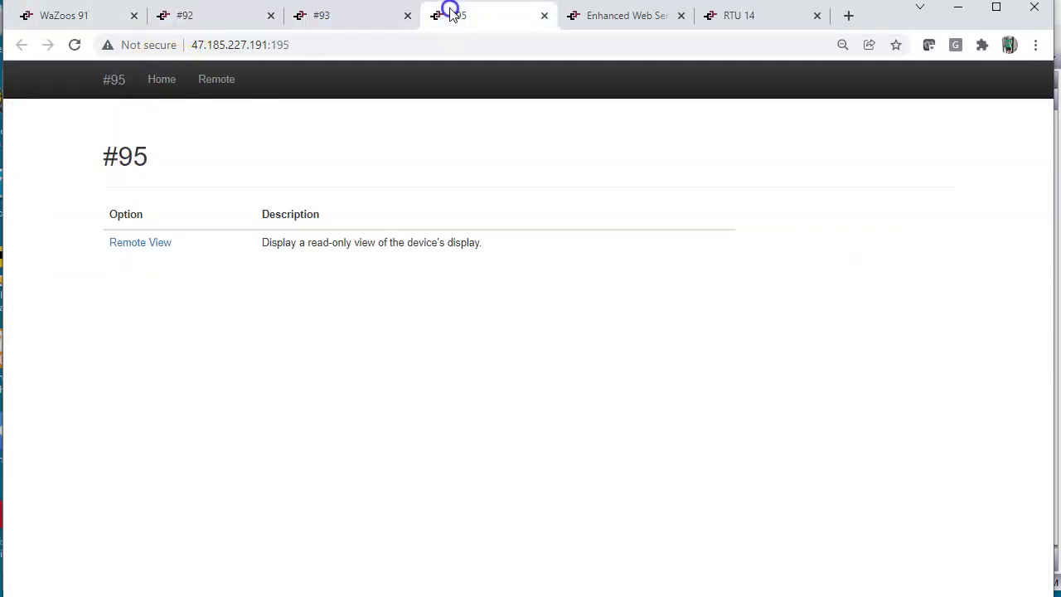
left_click(601, 17)
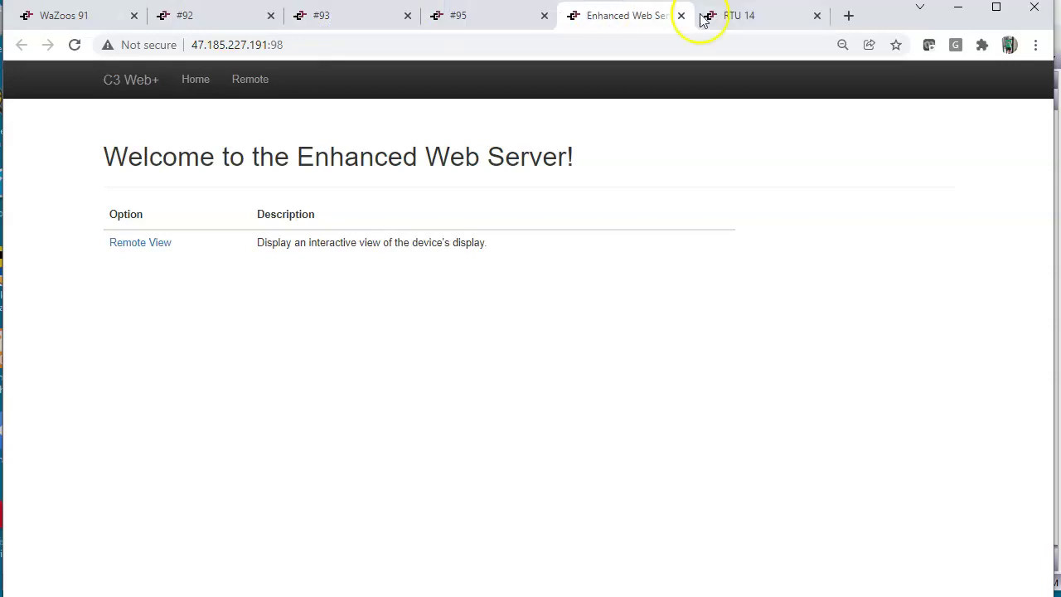
left_click(734, 13)
left_click(645, 20)
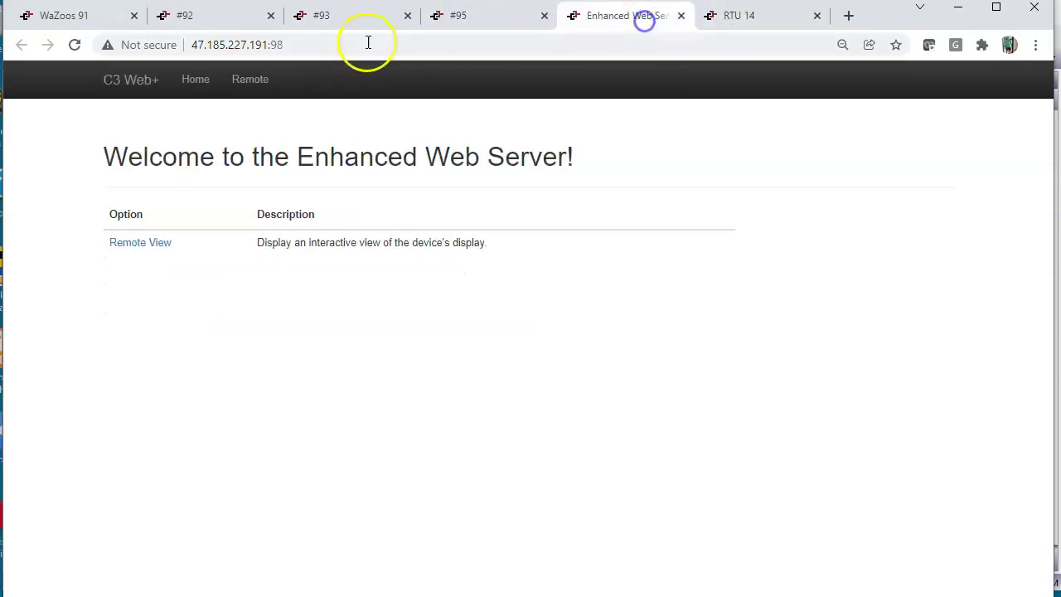
left_click(79, 16)
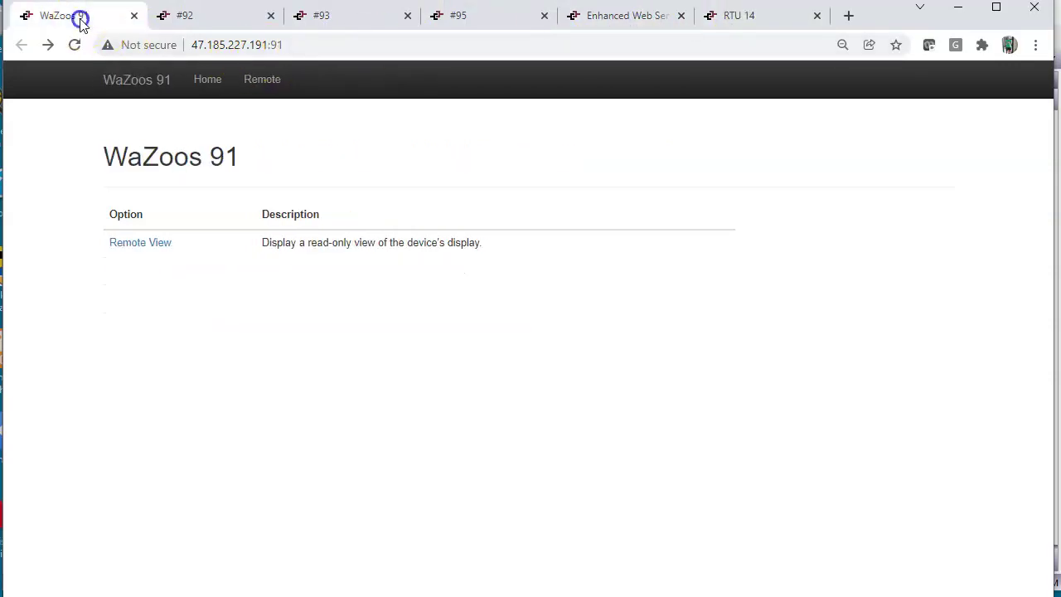
left_click(190, 16)
left_click(316, 18)
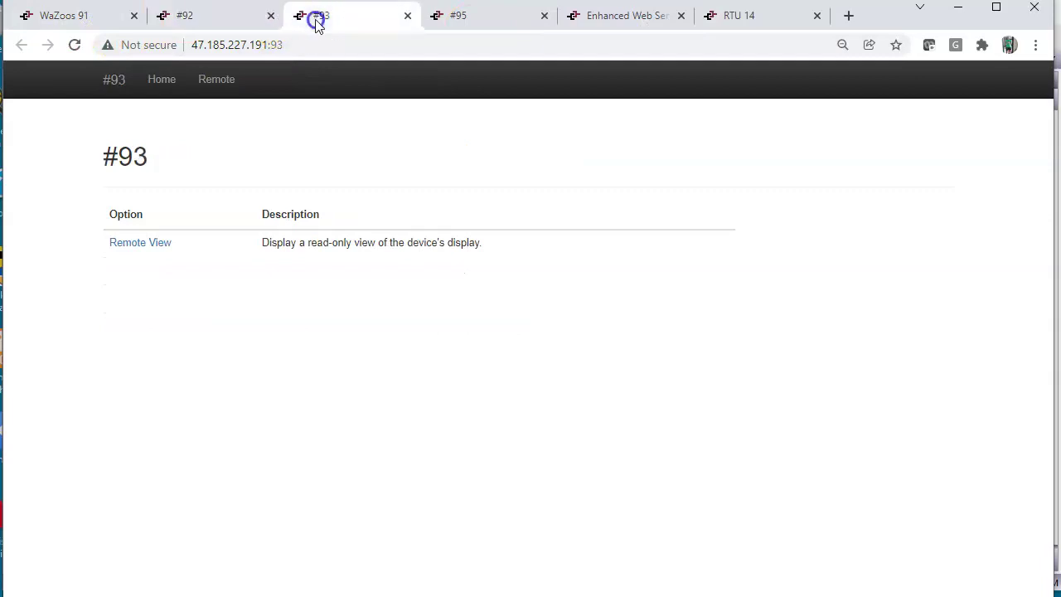
left_click(464, 21)
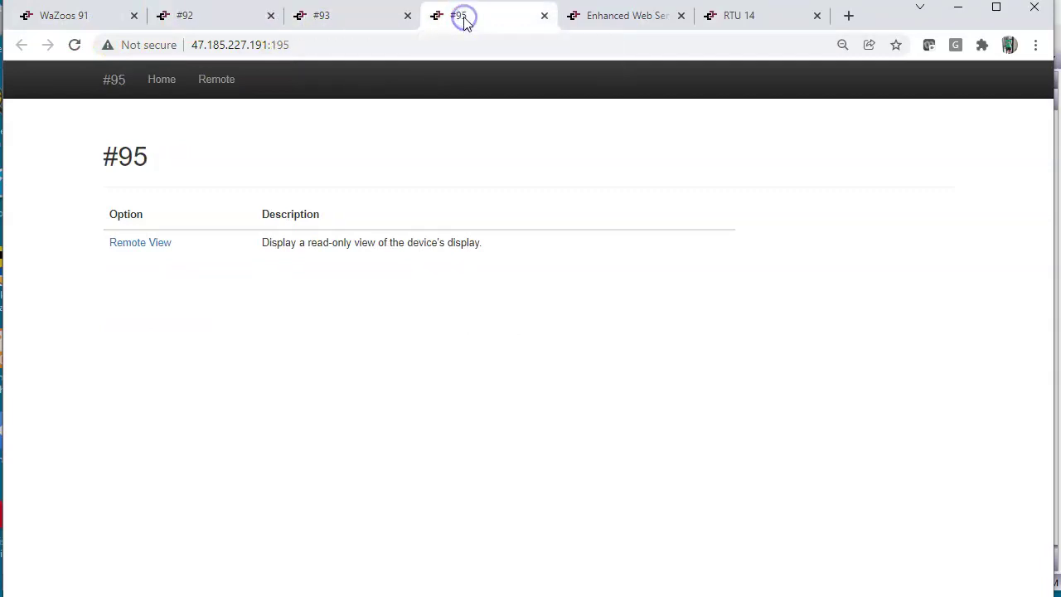
left_click(605, 21)
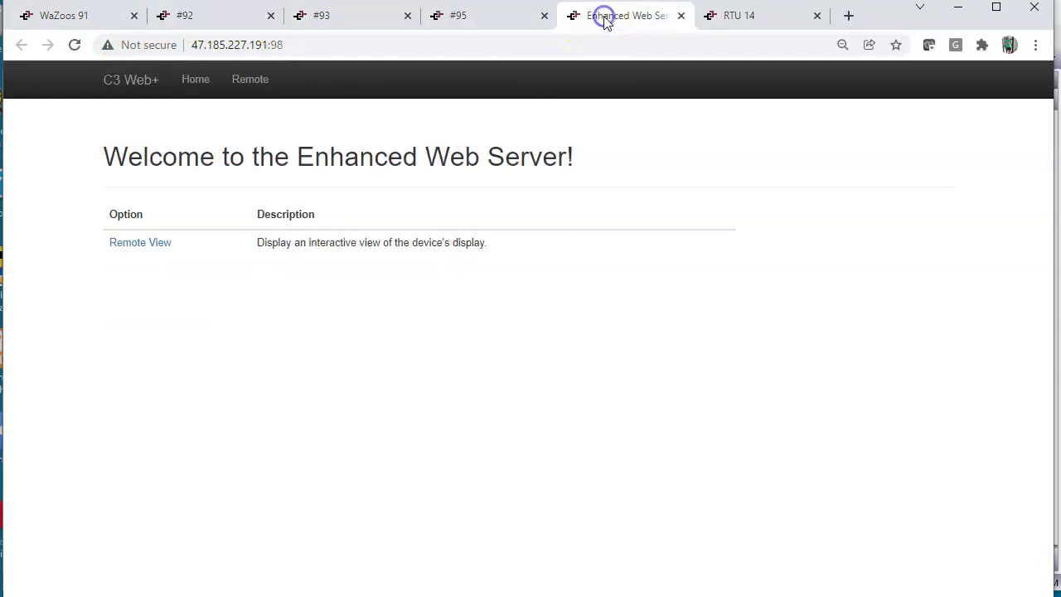
Open the RTU 14 remote view and reload until the eight tanks appear.
left_click(732, 20)
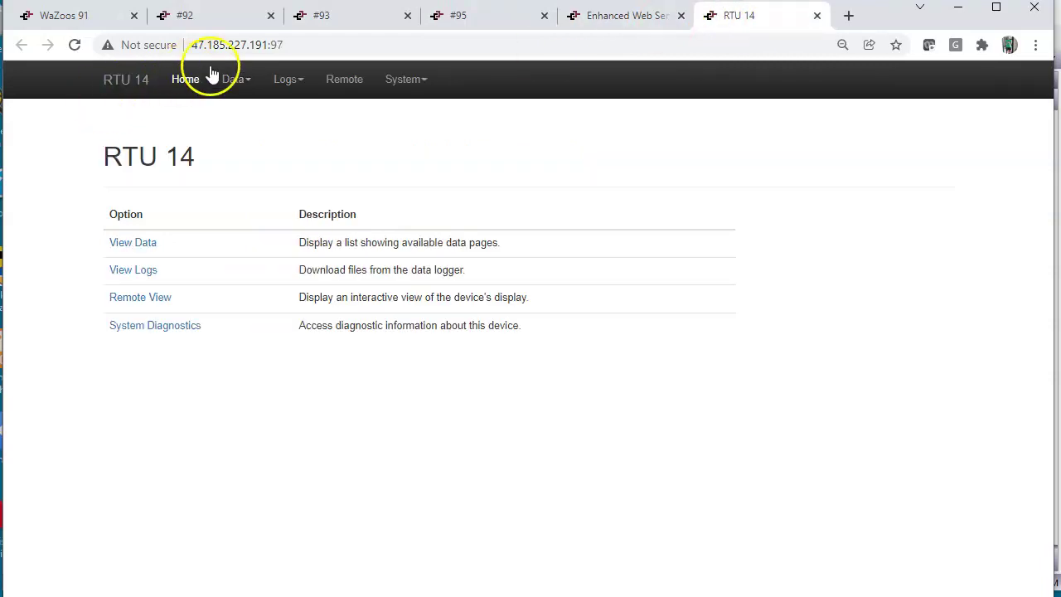
left_click(140, 297)
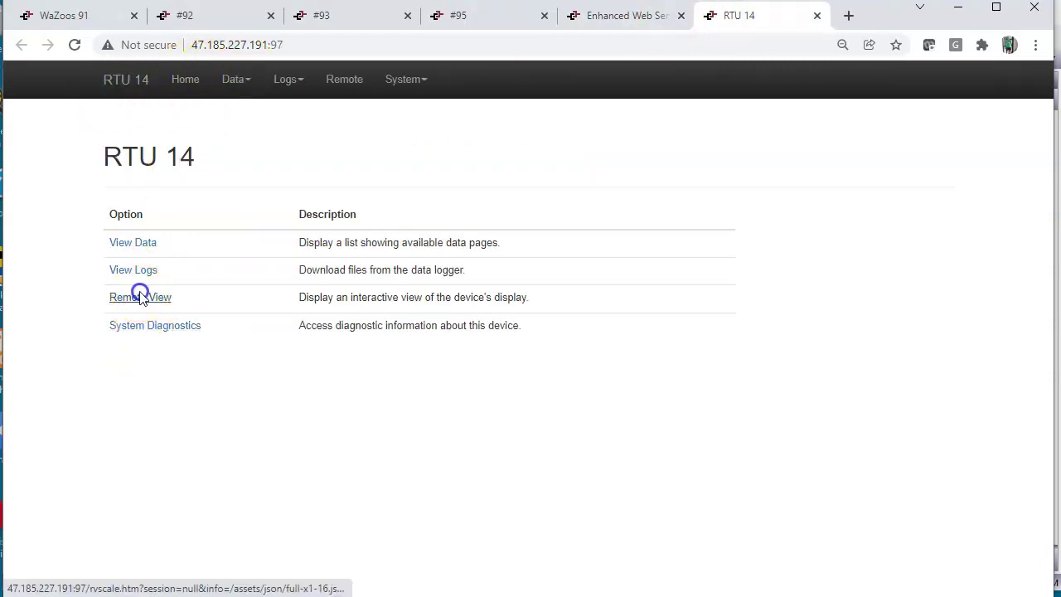
left_click(140, 297)
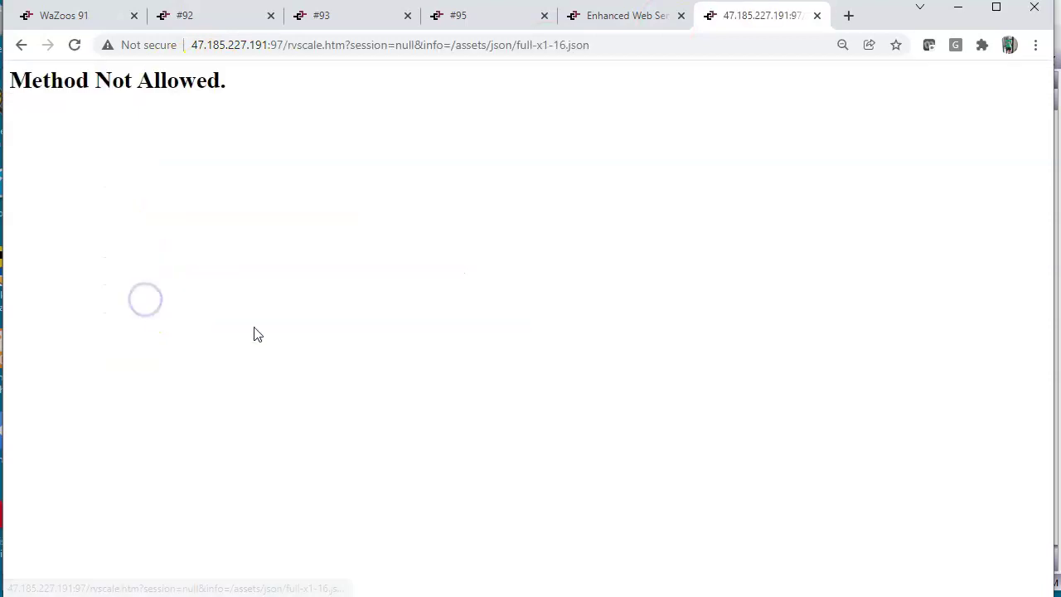
left_click(73, 45)
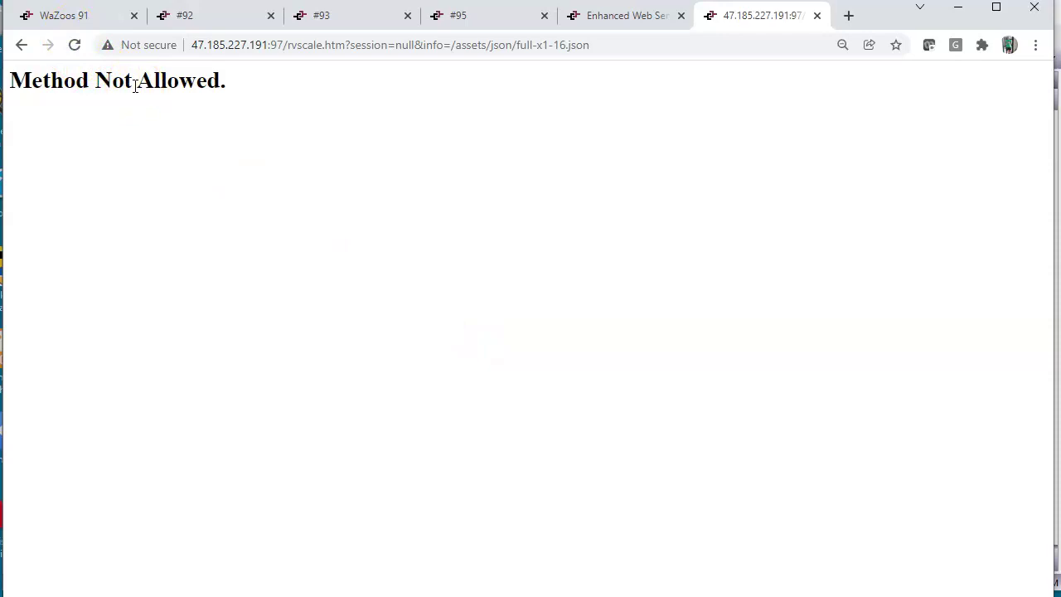
left_click(74, 46)
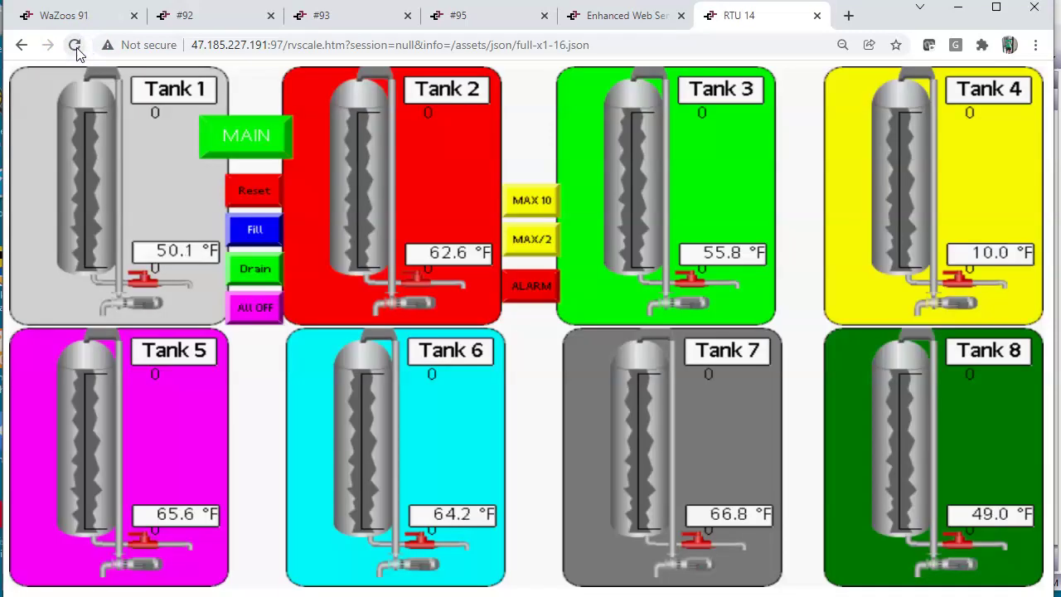
left_click(487, 323)
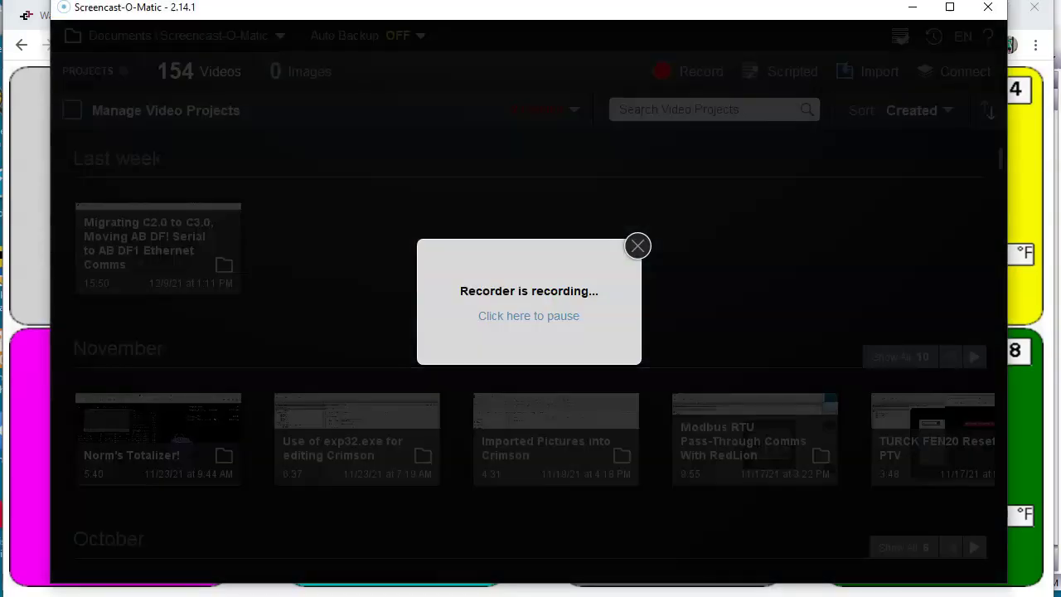
left_click(530, 593)
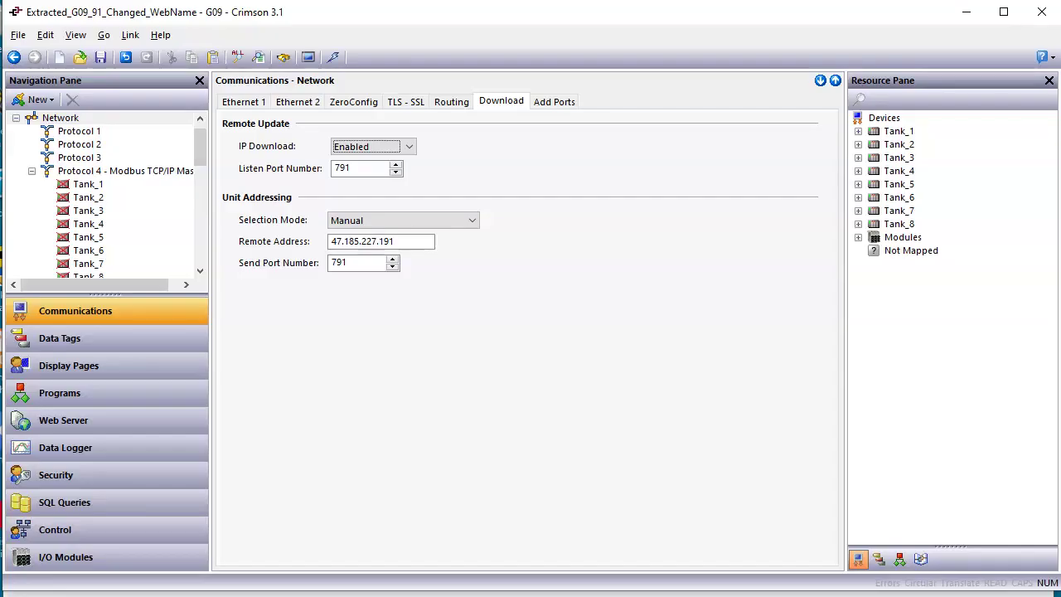
left_click(707, 440)
left_click(558, 340)
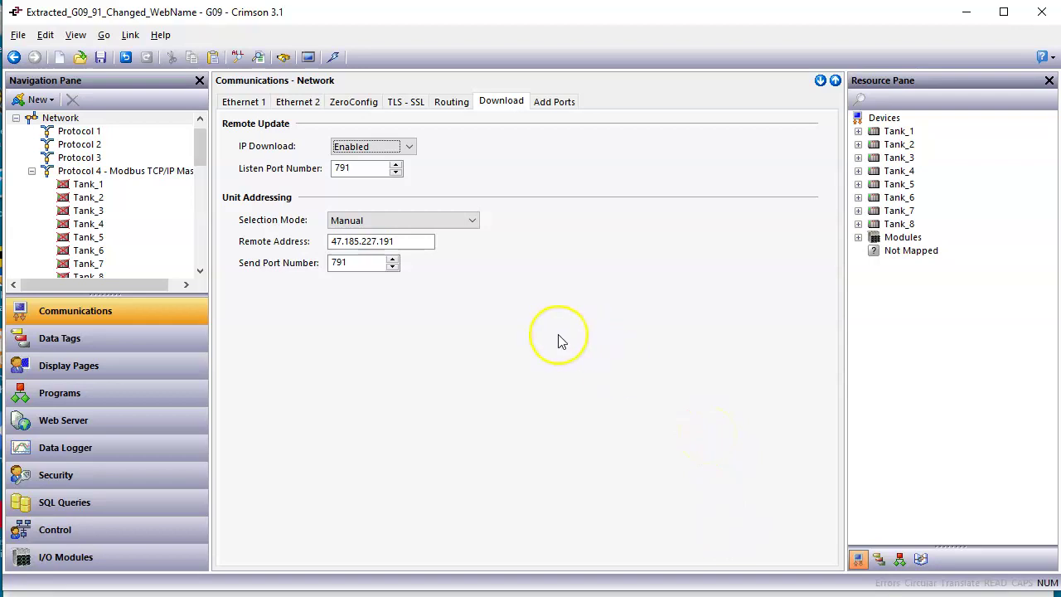